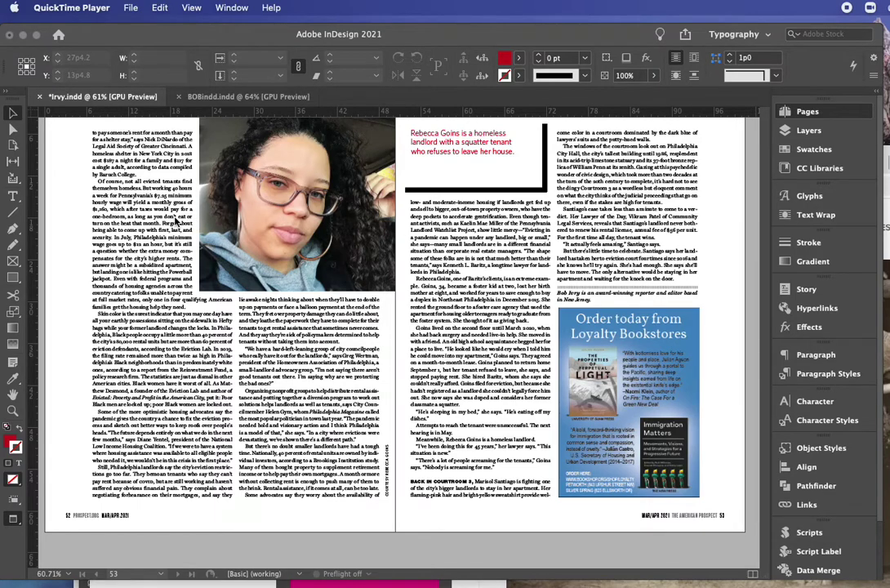
- Create a new book file saved as DemoBook.indb and dock its book panel beside the other panels
left_click(112, 211)
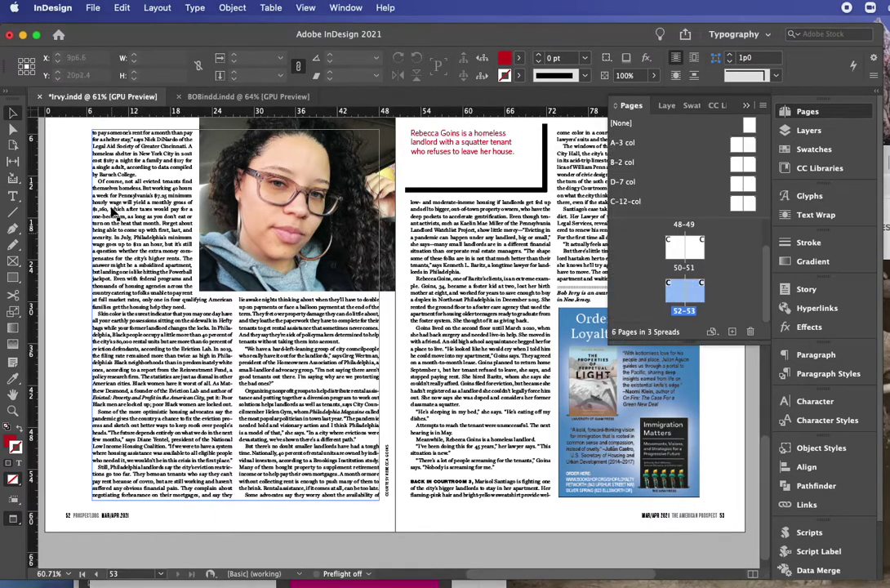
left_click(52, 8)
mouse_move(92, 6)
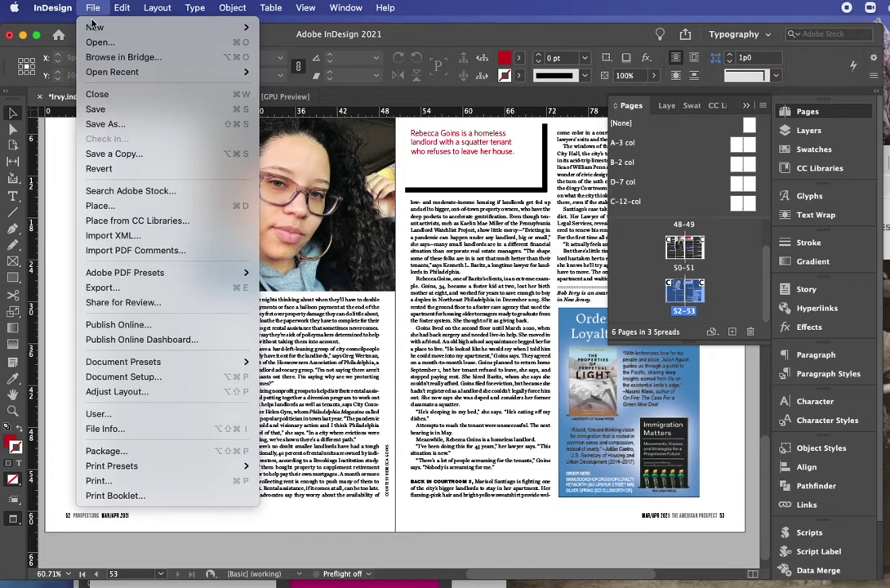
mouse_move(96, 27)
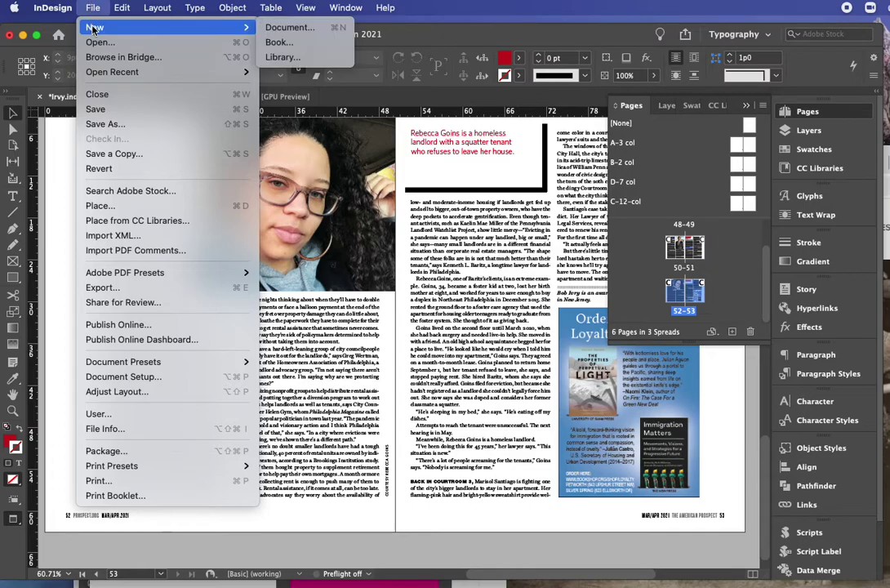
left_click(306, 45)
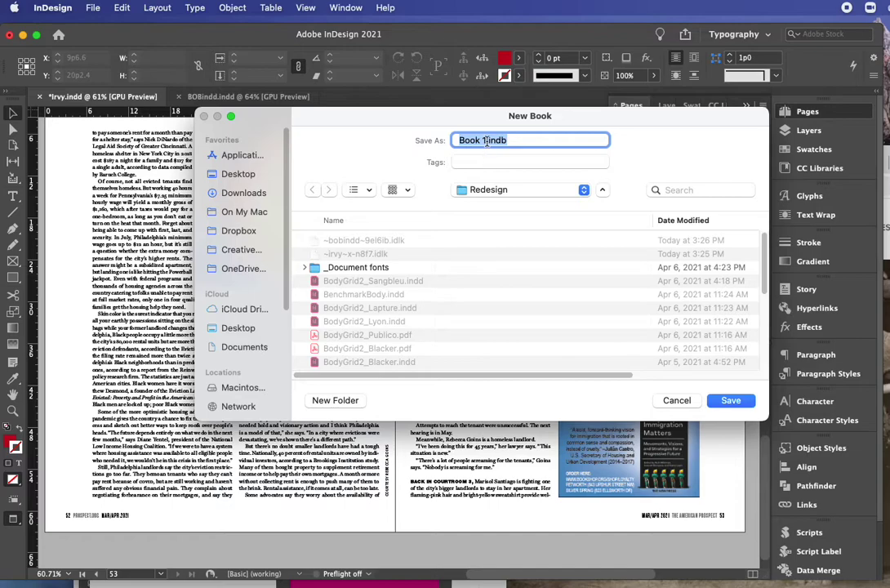
left_click(486, 141)
key("BackSpace")
key("BackSpace")
key("BackSpace")
key("BackSpace")
key("BackSpace")
key("BackSpace")
type("DemoBook")
left_click(729, 400)
left_click_drag(599, 304, 809, 402)
left_click(841, 406)
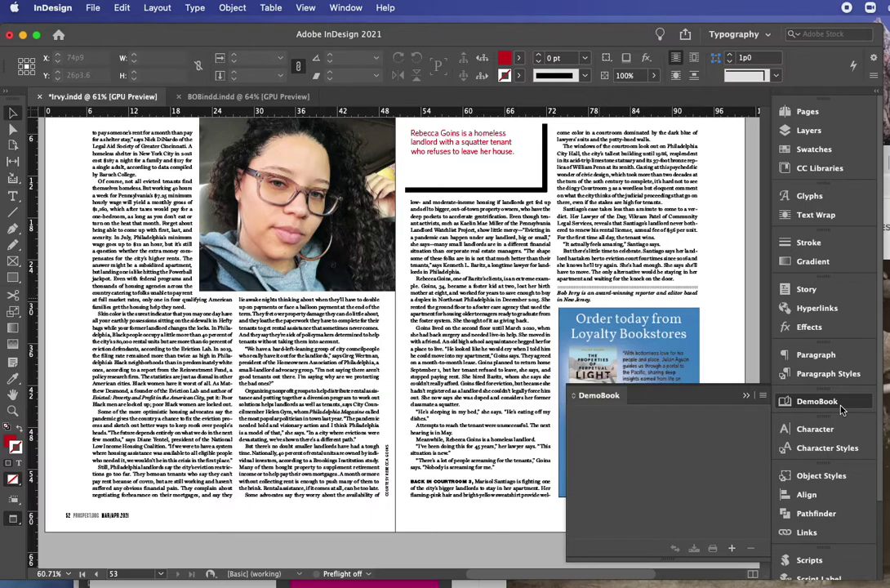
- Collapse the DemoBook panel into the dock and scroll around Irvy's pages 52–53 spread
left_click(842, 410)
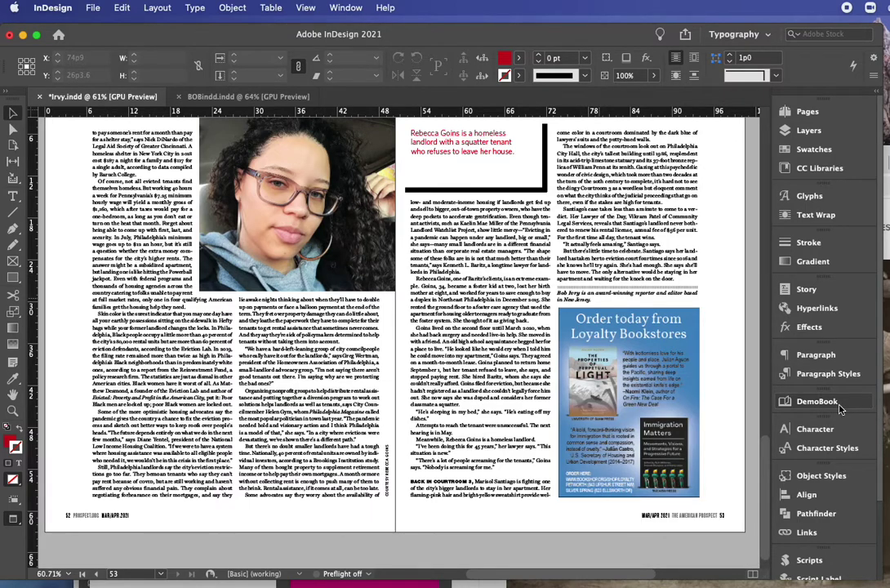
scroll(703, 384, "right", 1)
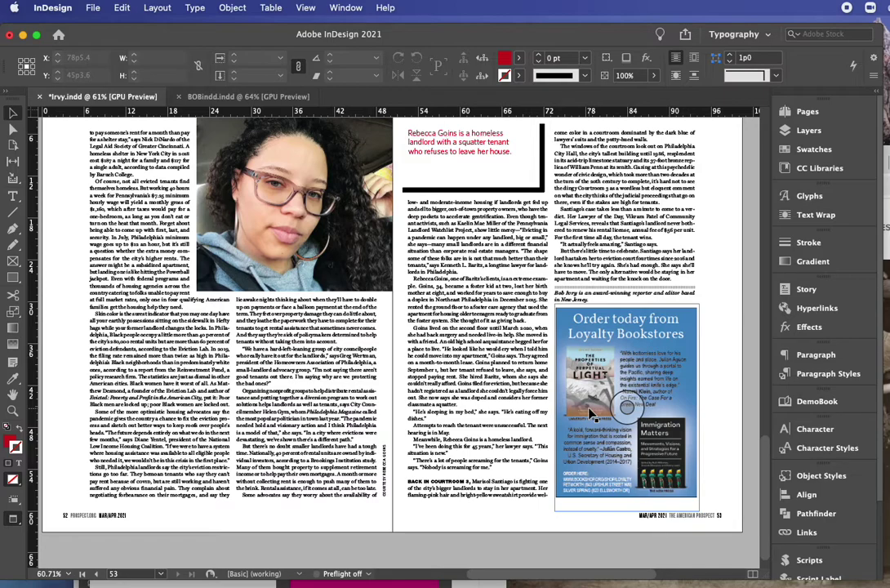
scroll(537, 289, "down", 3)
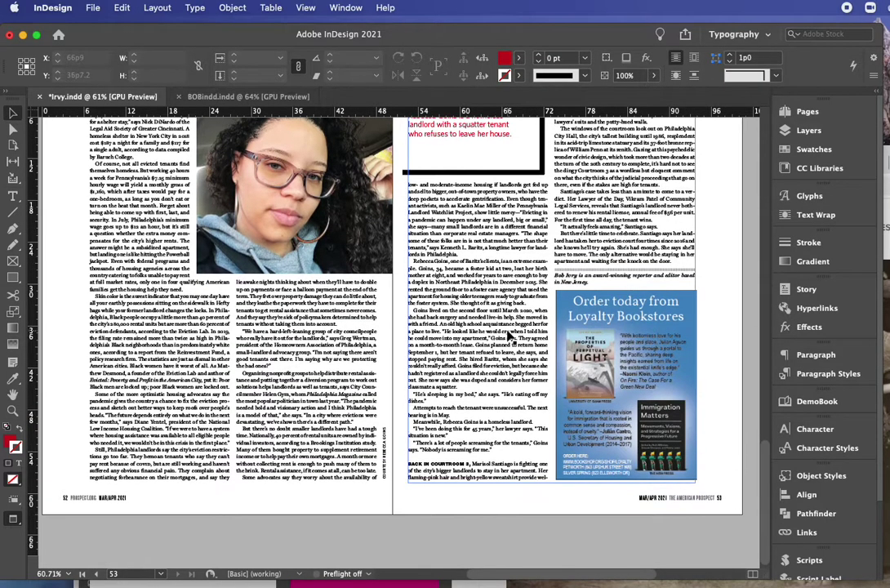
scroll(503, 285, "up", 3)
scroll(508, 338, "up", 1)
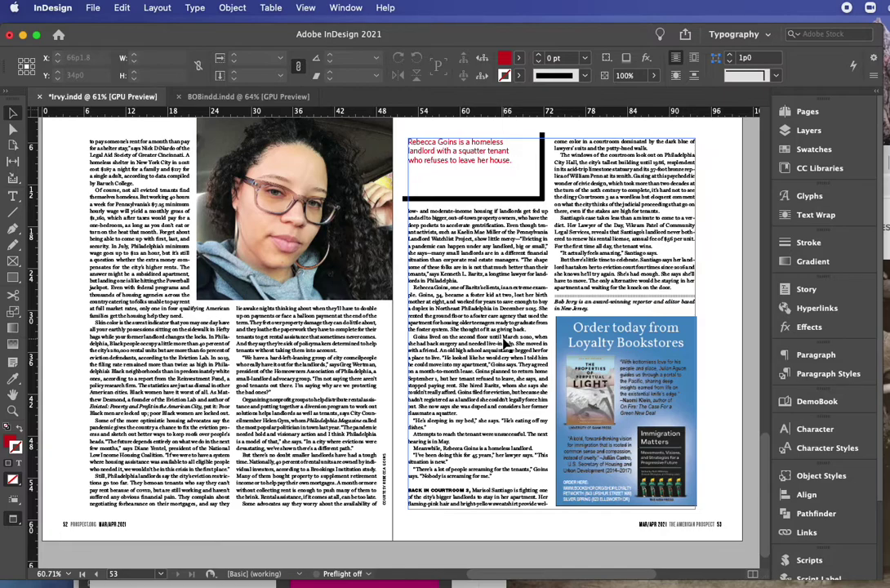
scroll(420, 311, "down", 1)
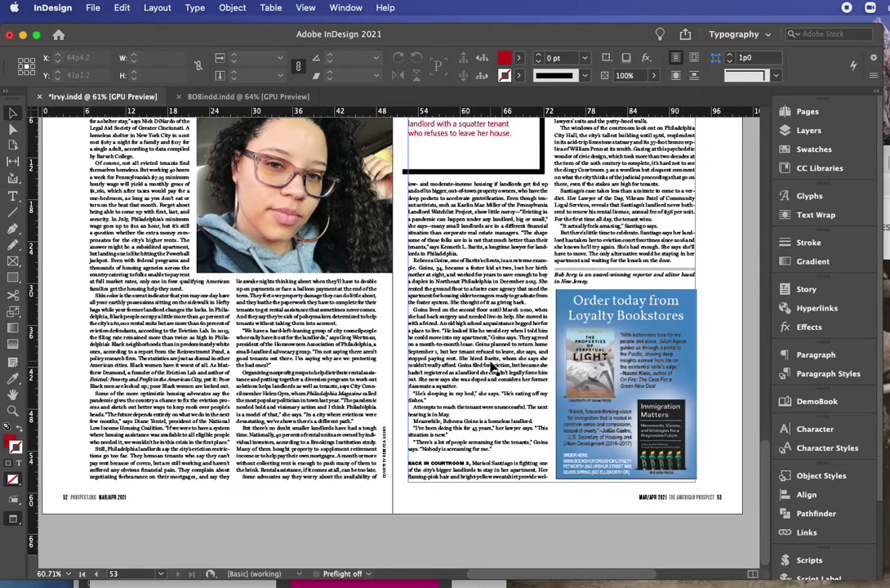
scroll(532, 233, "up", 2)
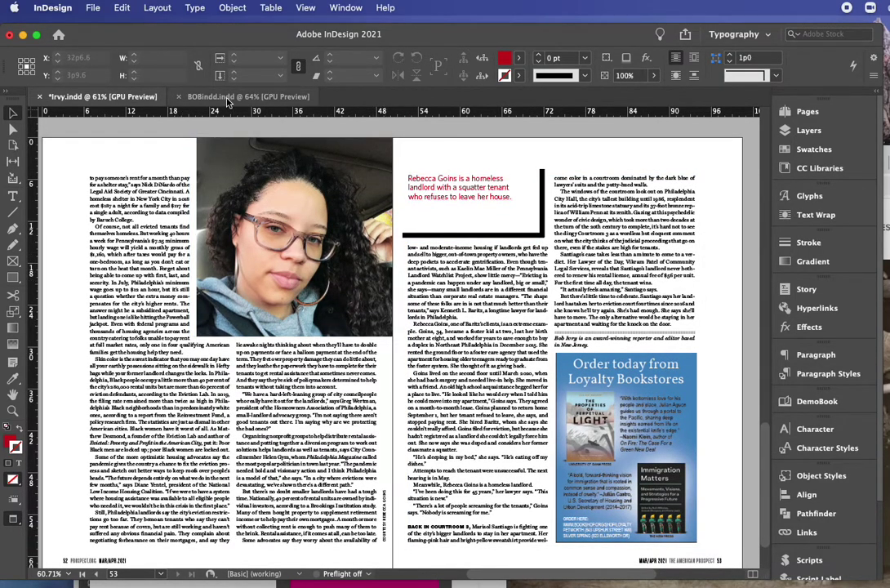
scroll(231, 263, "down", 5)
scroll(230, 263, "up", 7)
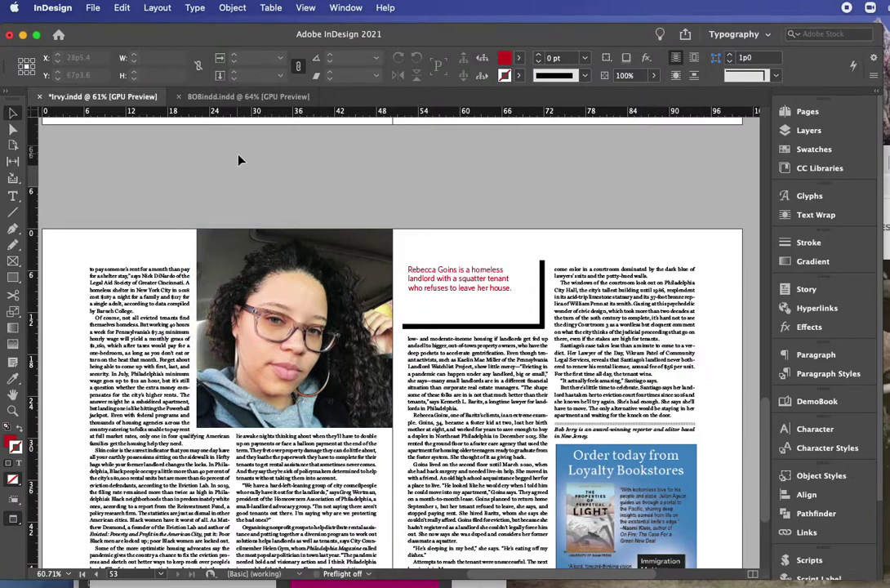
left_click(263, 100)
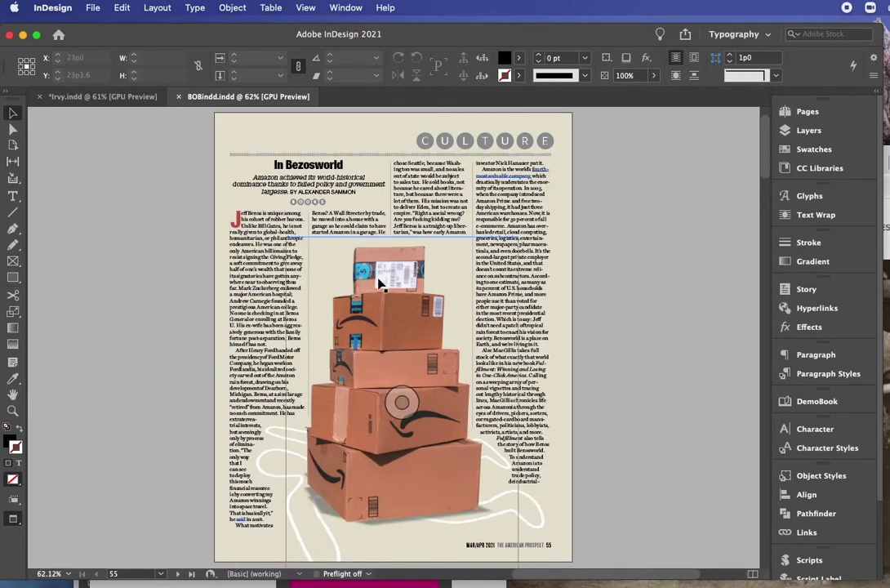
scroll(378, 282, "left", 3)
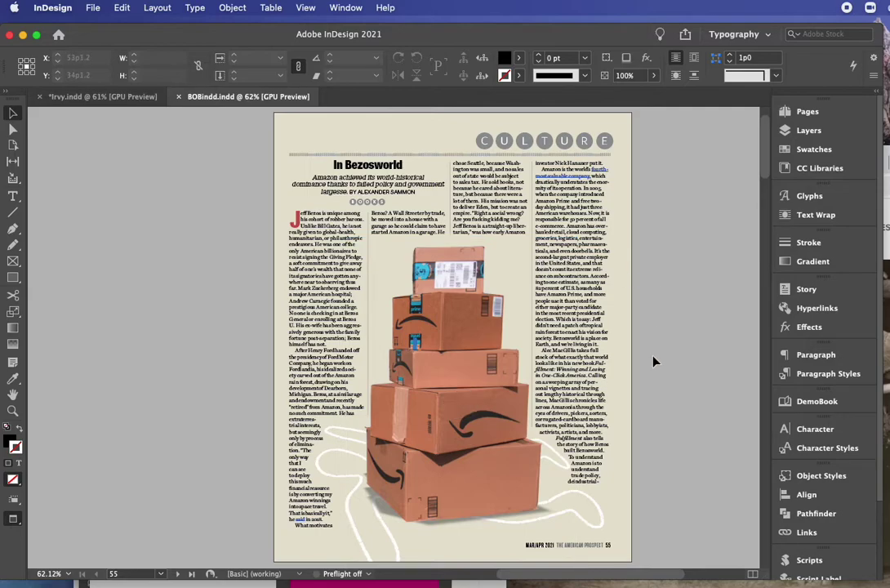
scroll(560, 412, "down", 5)
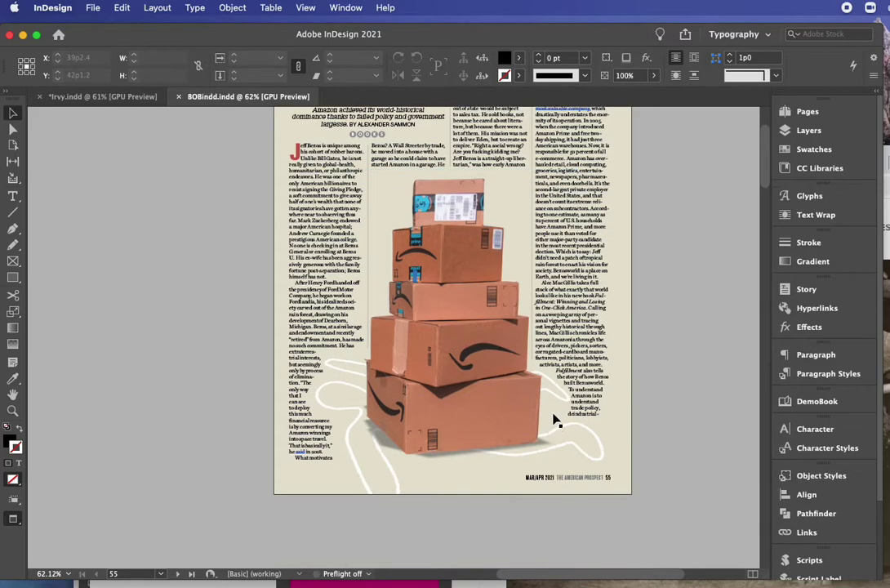
scroll(549, 419, "left", 2)
scroll(549, 419, "down", 2)
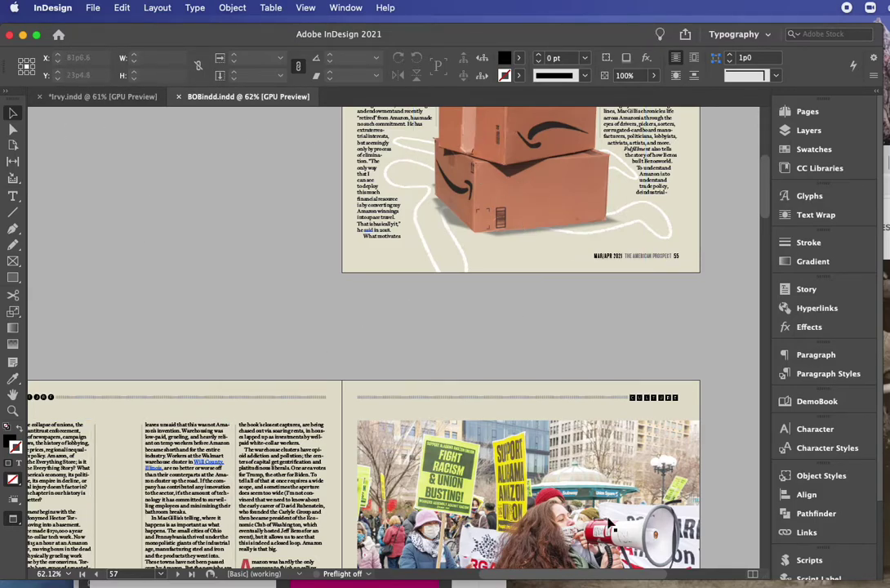
scroll(624, 448, "down", 10)
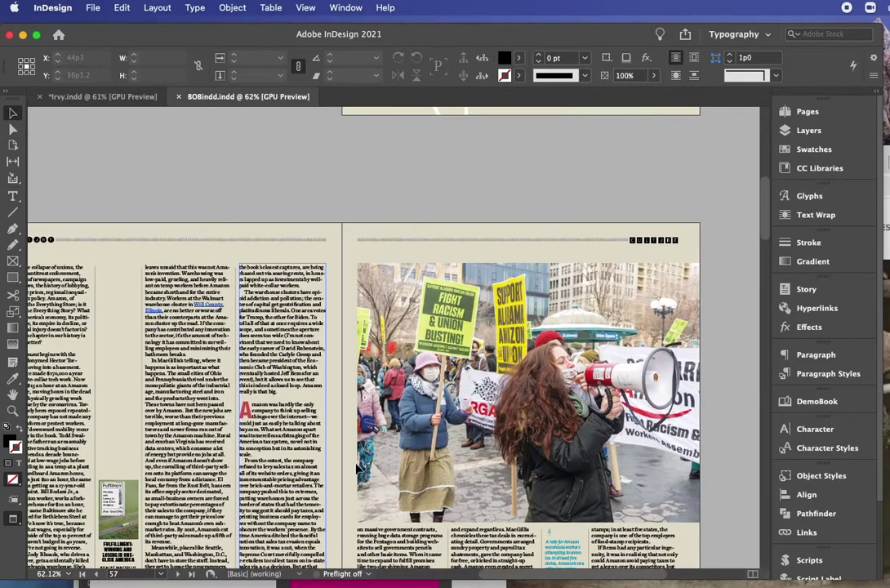
scroll(350, 474, "up", 15)
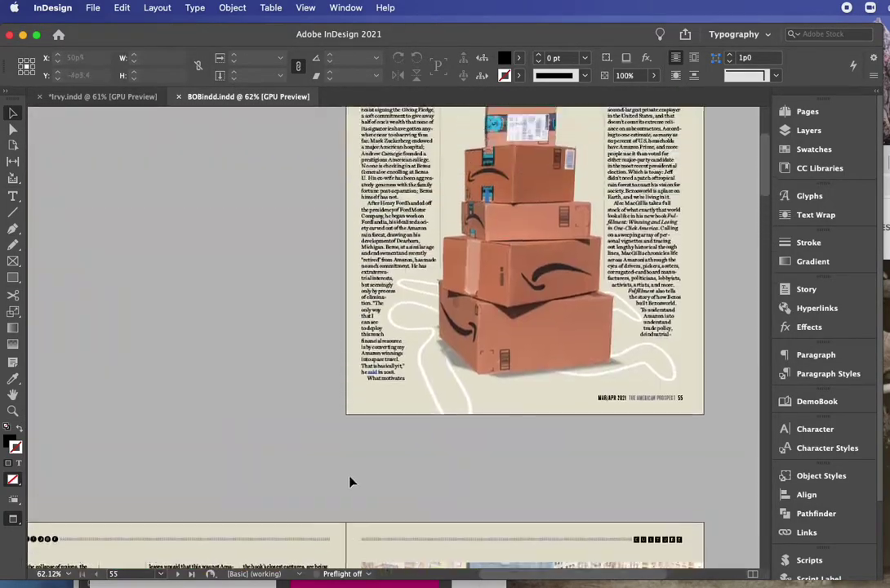
scroll(339, 480, "up", 2)
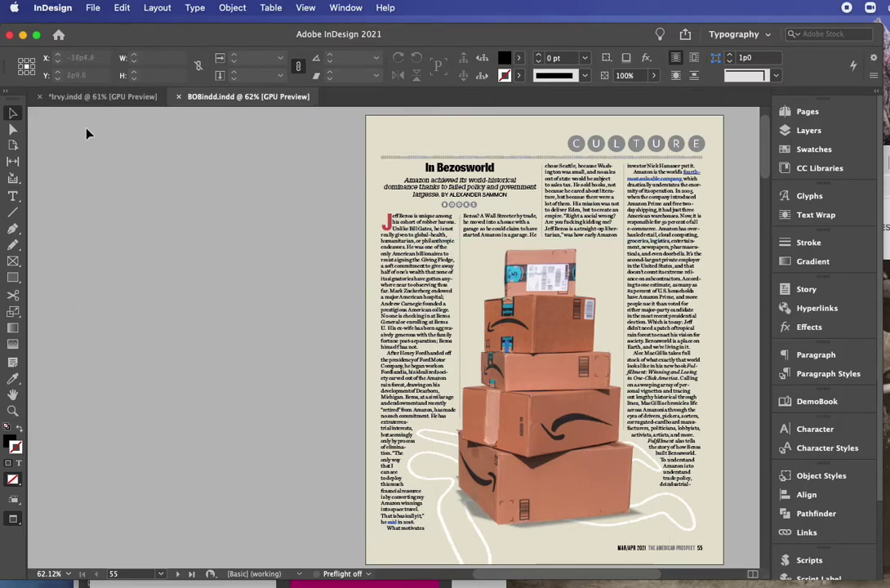
left_click(78, 96)
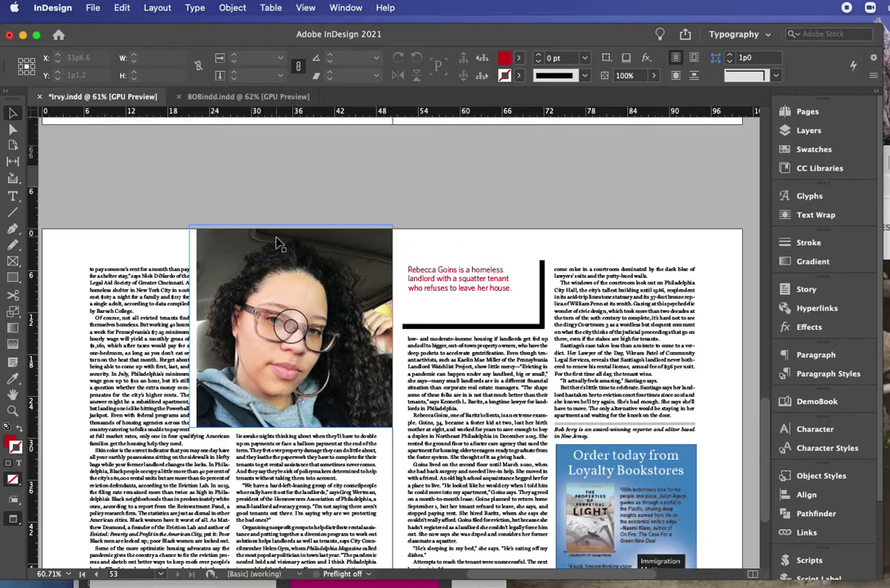
- Add page 54 from the C-12-col master and draw a placeholder frame spanning the whole page
scroll(345, 198, "down", 3)
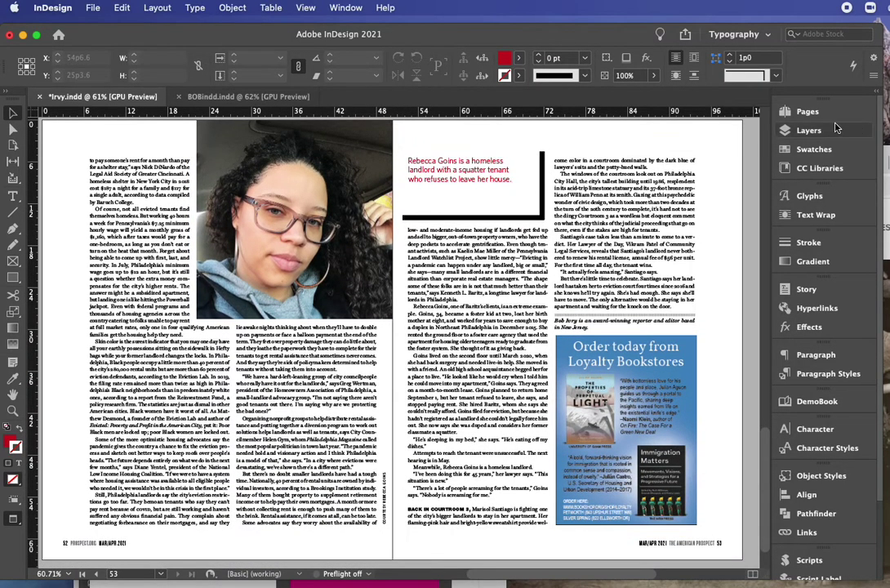
left_click(808, 112)
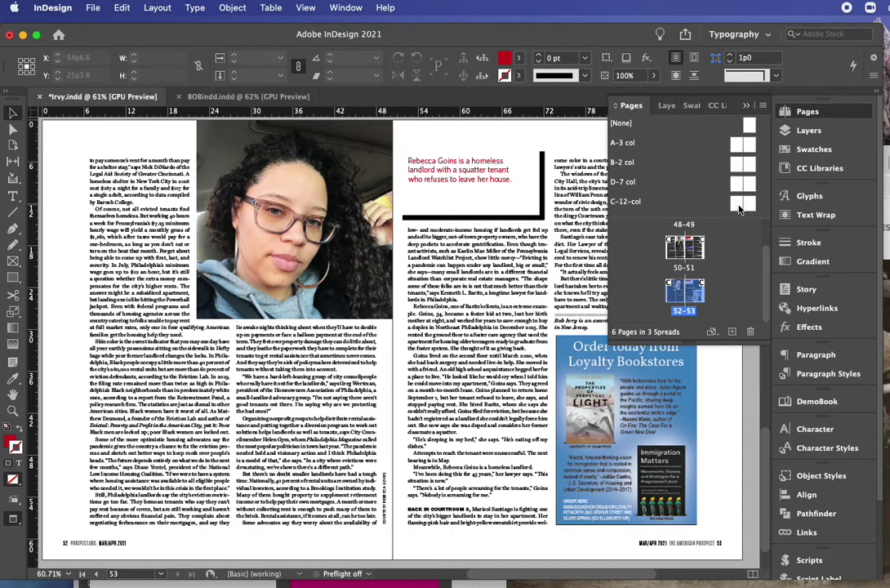
left_click_drag(739, 206, 678, 322)
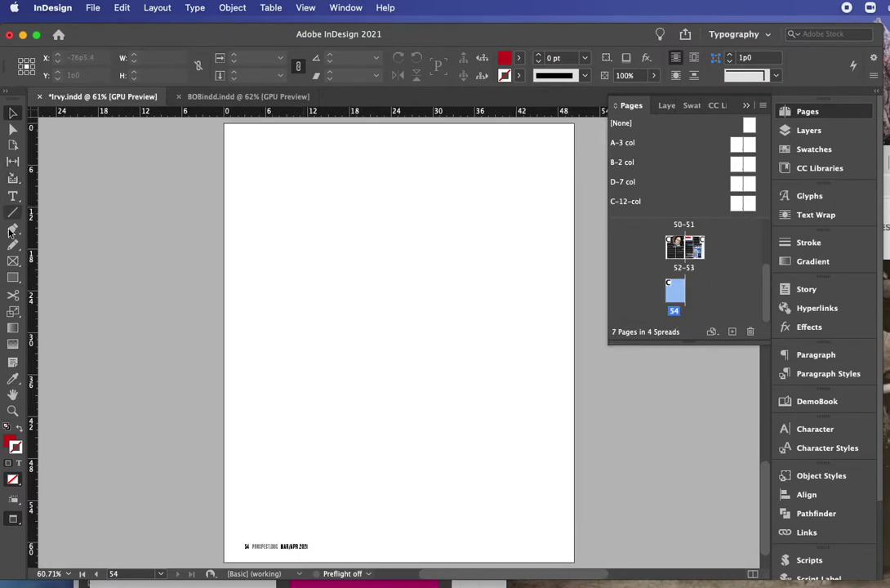
left_click(13, 260)
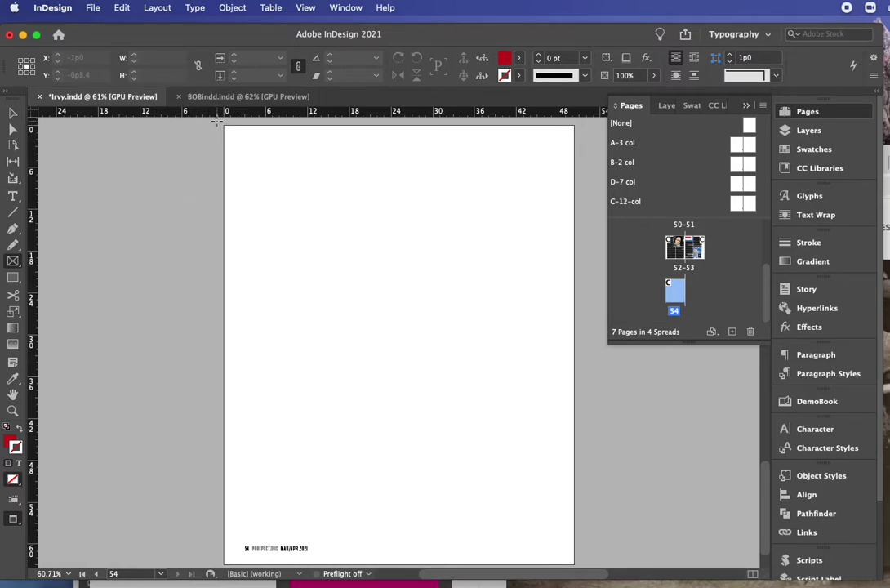
left_click_drag(217, 122, 580, 565)
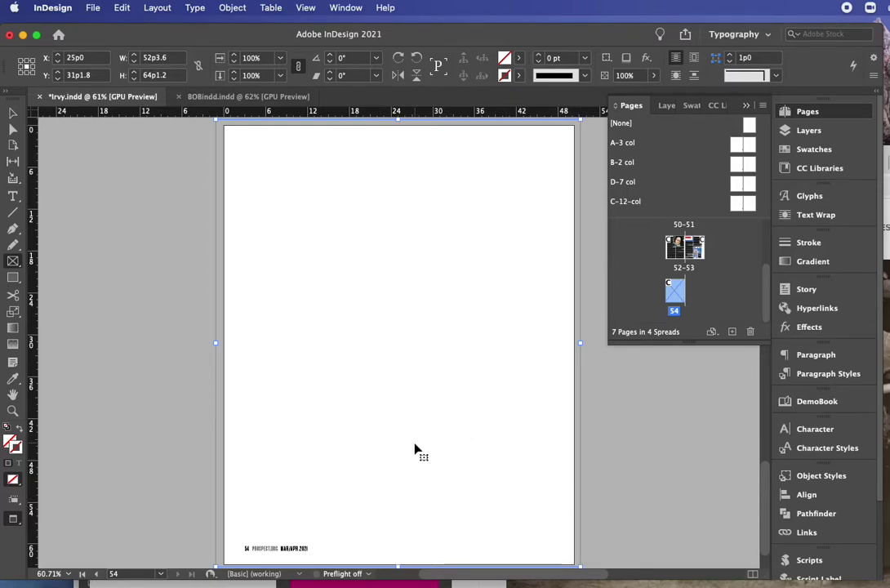
- Place the crumpled-paper Sharpie lips JPEG from the Desktop into the page 54 frame
key("super+d")
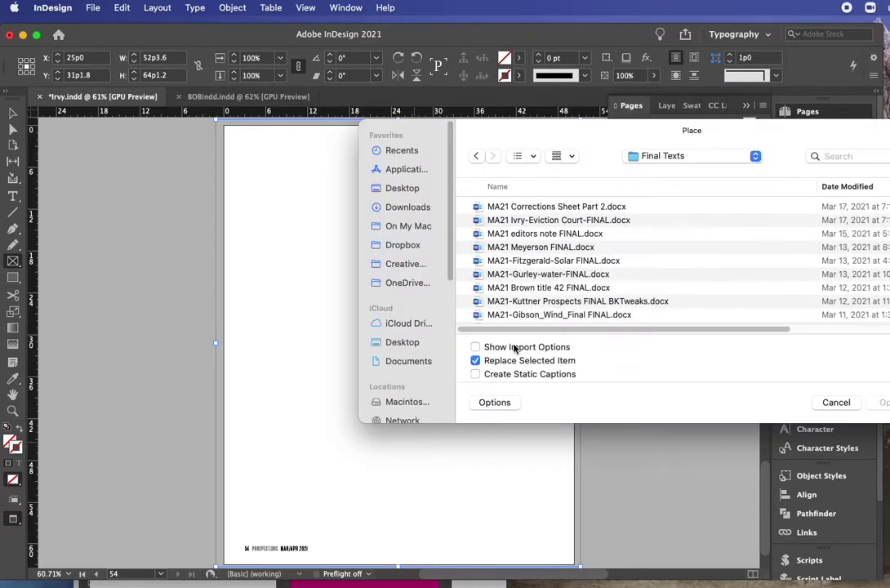
left_click_drag(514, 133, 366, 136)
left_click(533, 161)
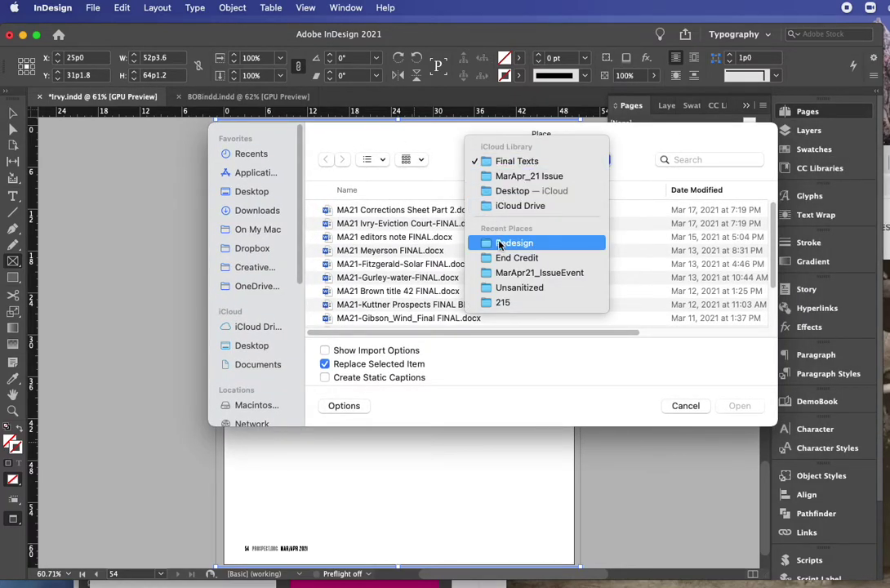
left_click(252, 195)
left_click(251, 191)
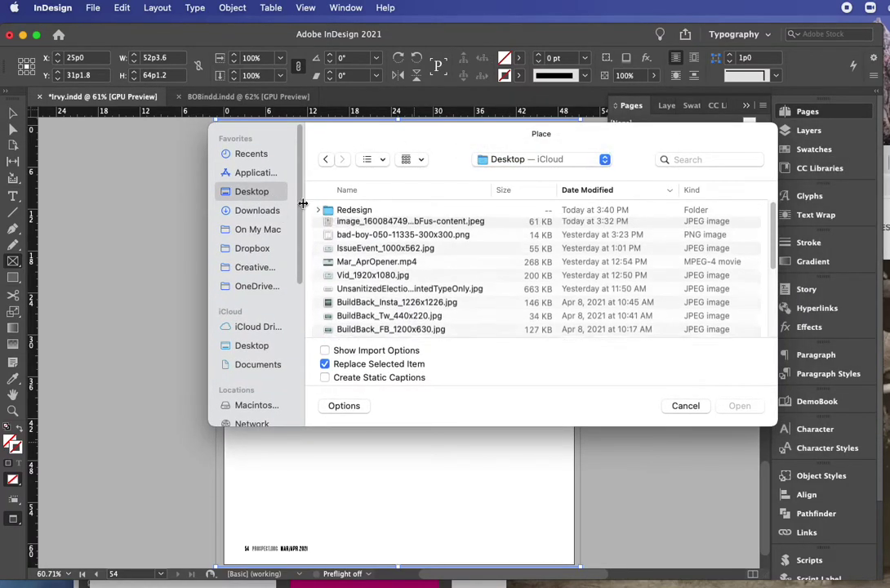
left_click(384, 223)
left_click(738, 406)
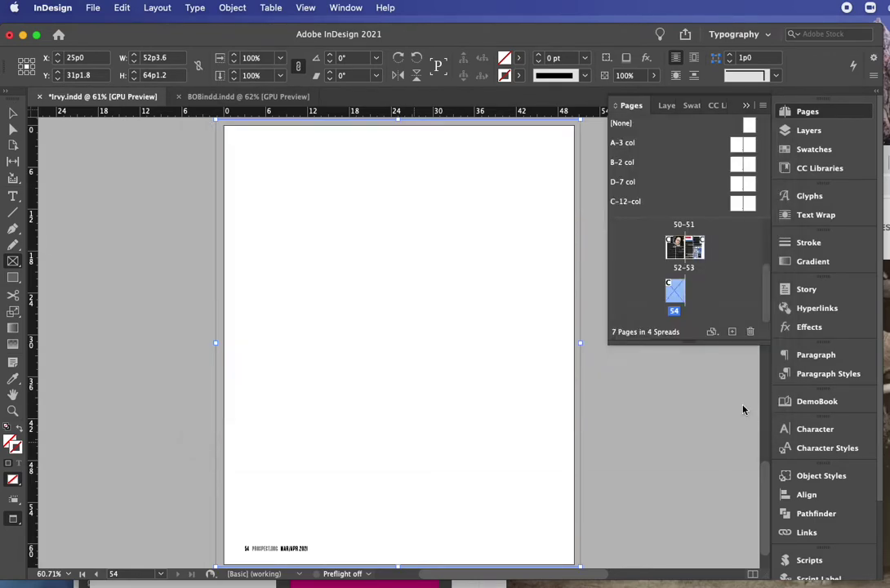
scroll(335, 372, "down", 1)
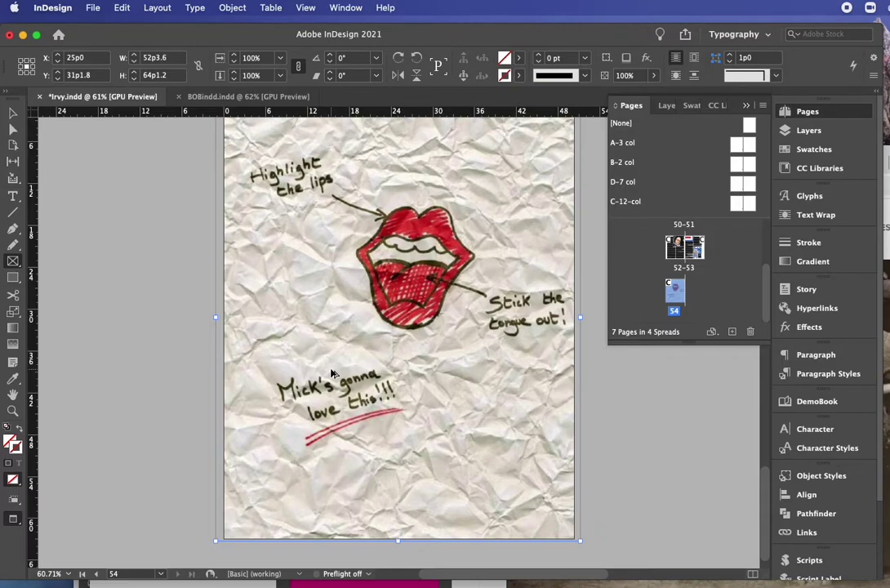
- Make the lips image fill its frame proportionally
key("super+alt+shift+e")
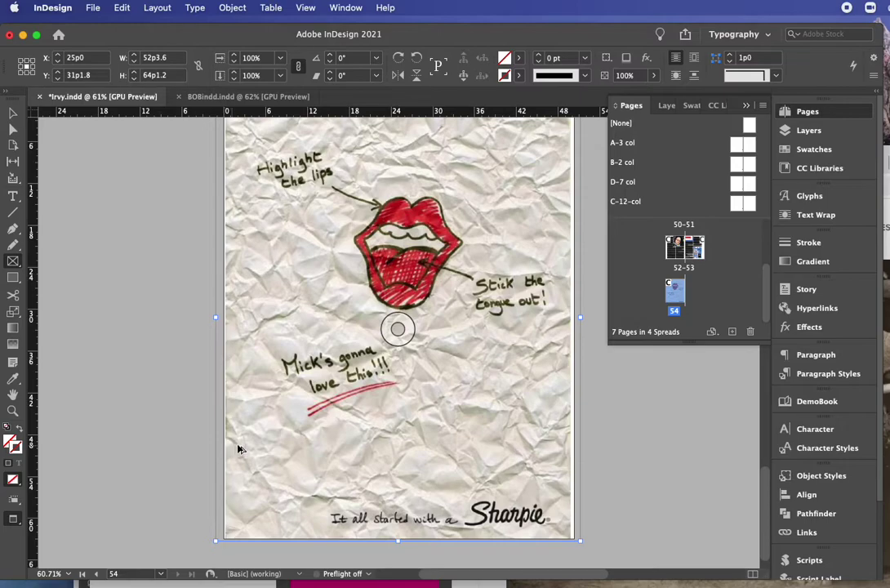
key("super+alt+shift+c")
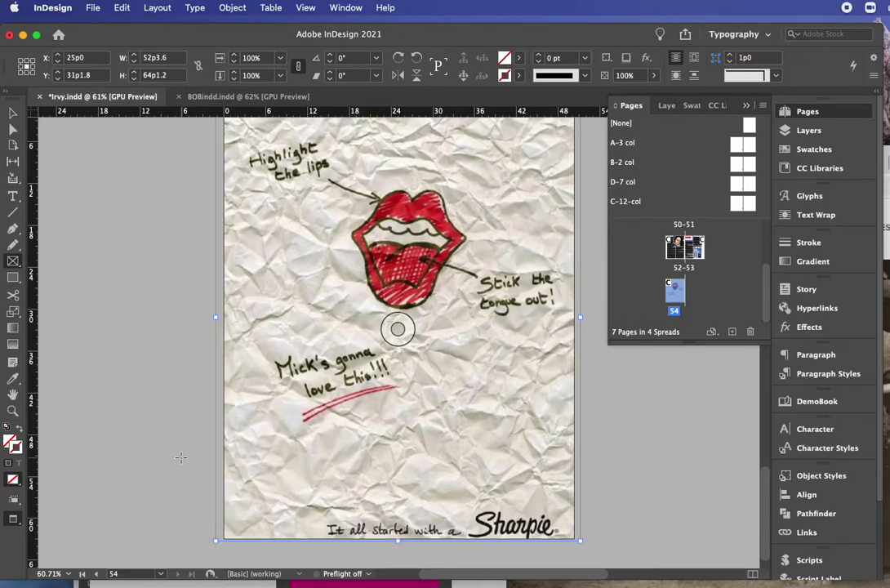
scroll(181, 458, "up", 2)
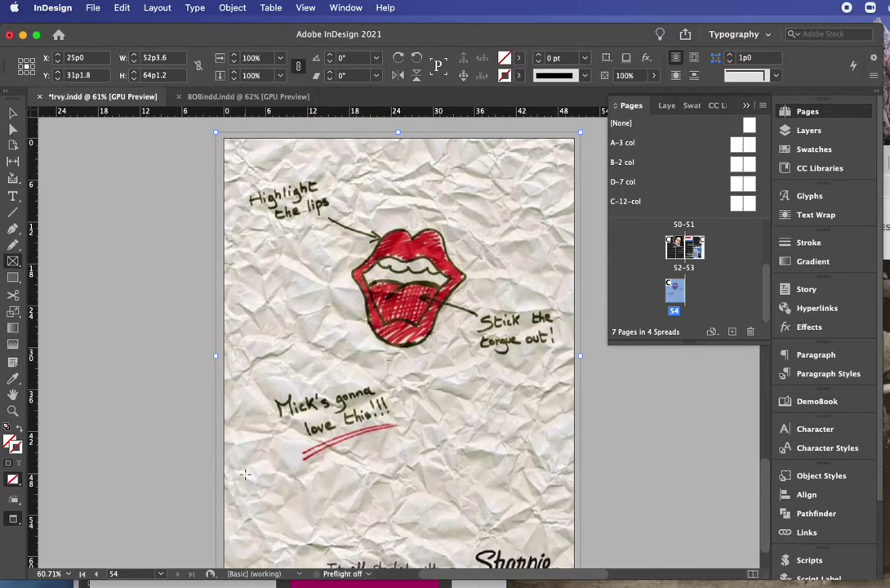
- Show the empty DemoBook book panel instead of the Pages panel
scroll(178, 468, "down", 2)
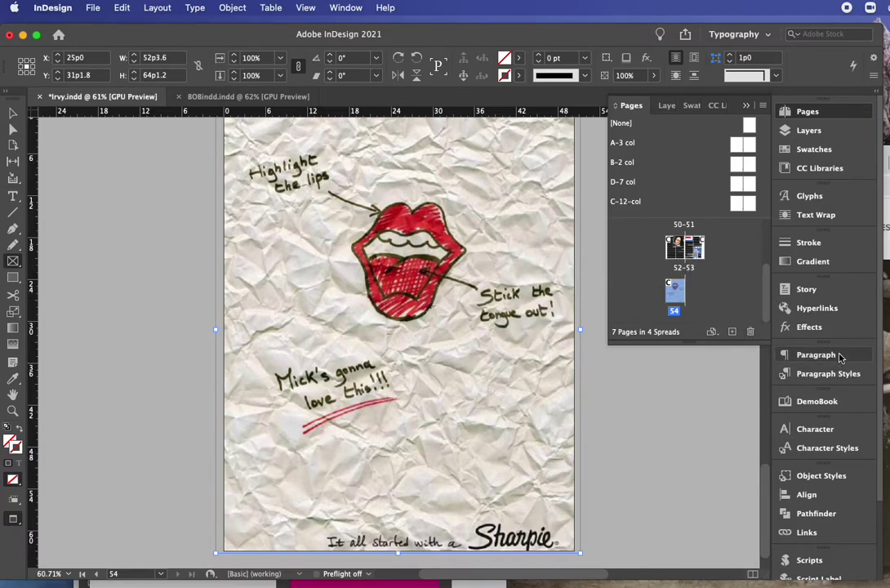
left_click(818, 400)
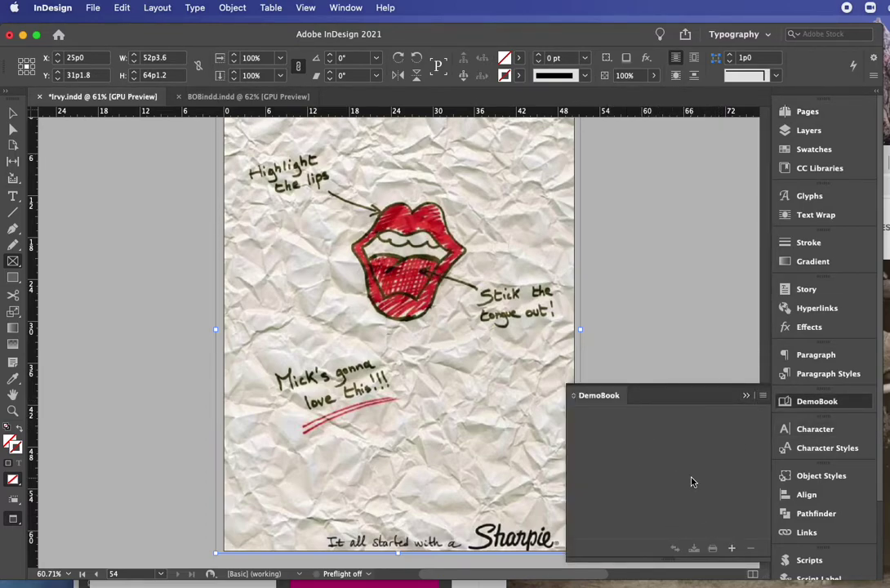
left_click(733, 550)
- Add FOB.indd from the Redesign folder to DemoBook as pages 1–11
left_click(732, 549)
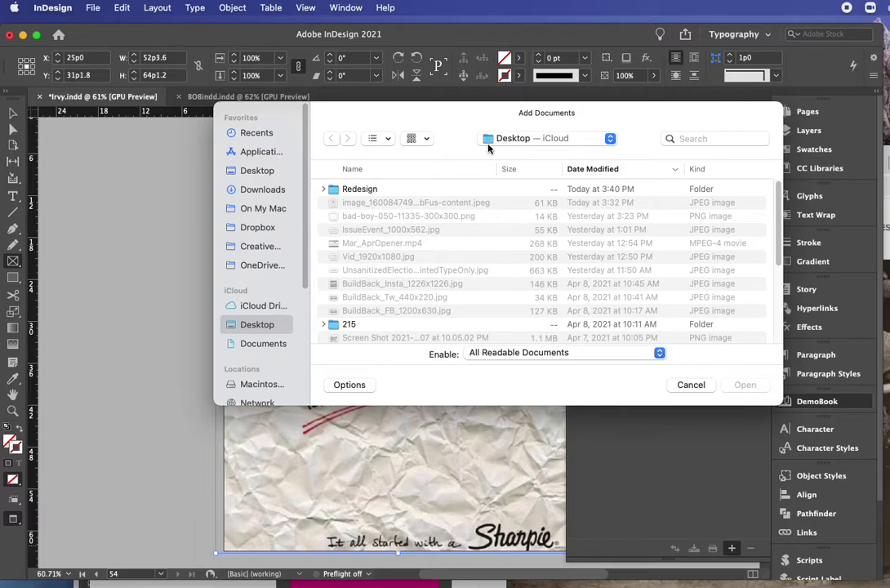
left_click(357, 190)
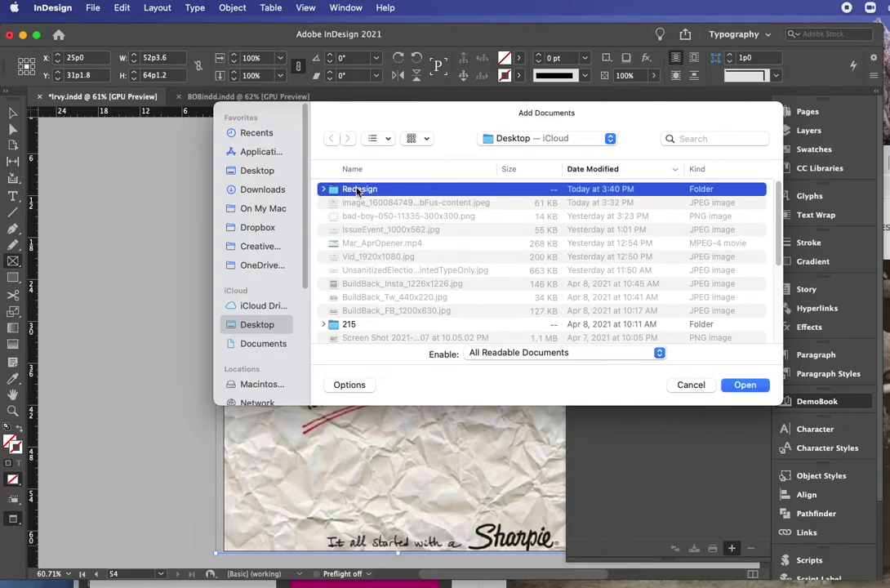
double_click(357, 190)
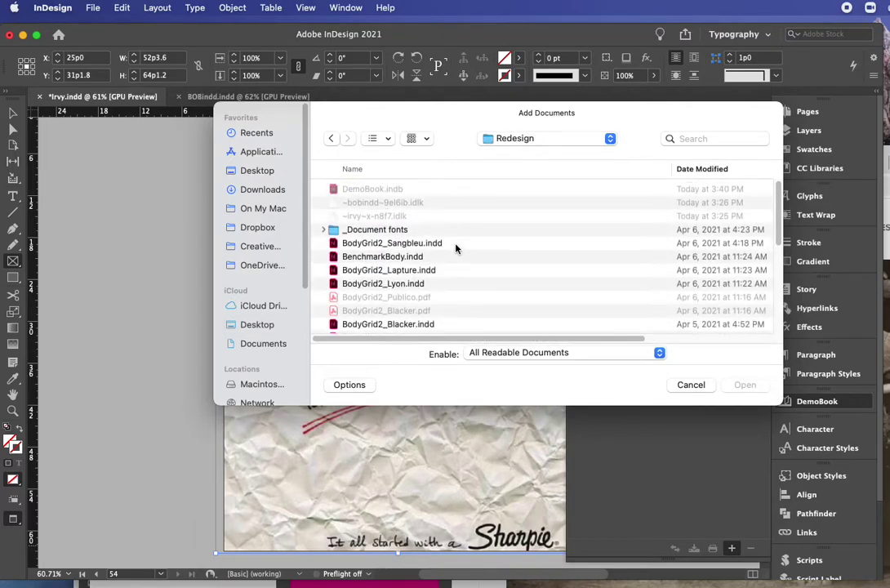
scroll(449, 281, "down", 8)
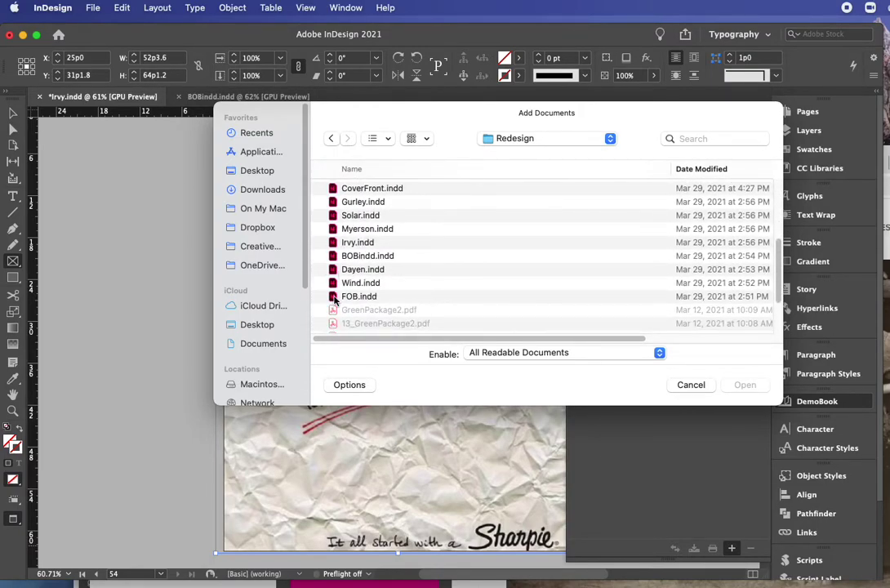
left_click(359, 296)
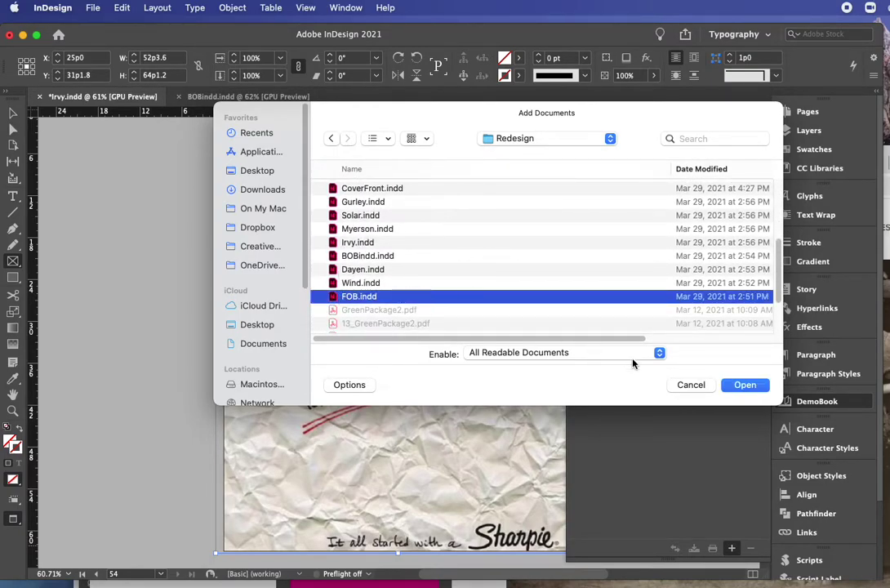
left_click(743, 386)
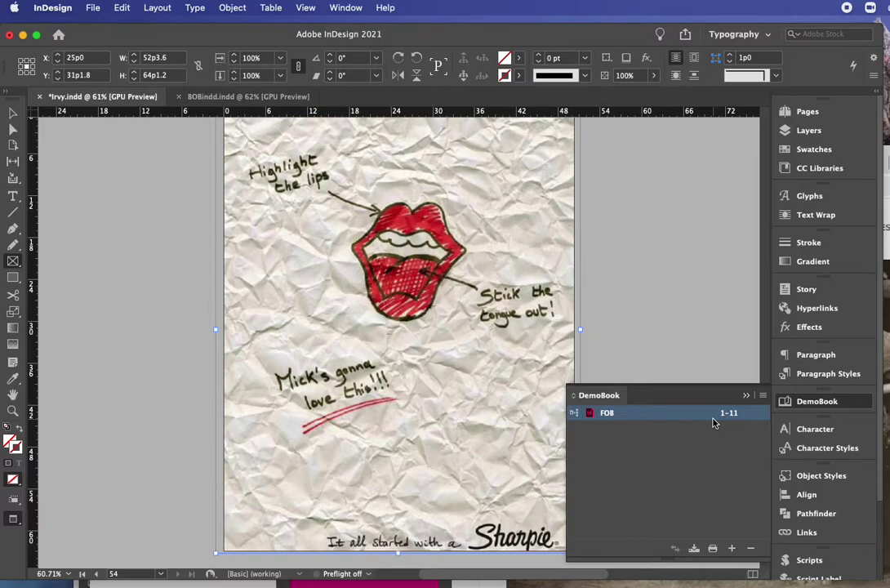
- Add Gurley.indd to DemoBook after FOB, numbered pages 12–17
left_click(731, 551)
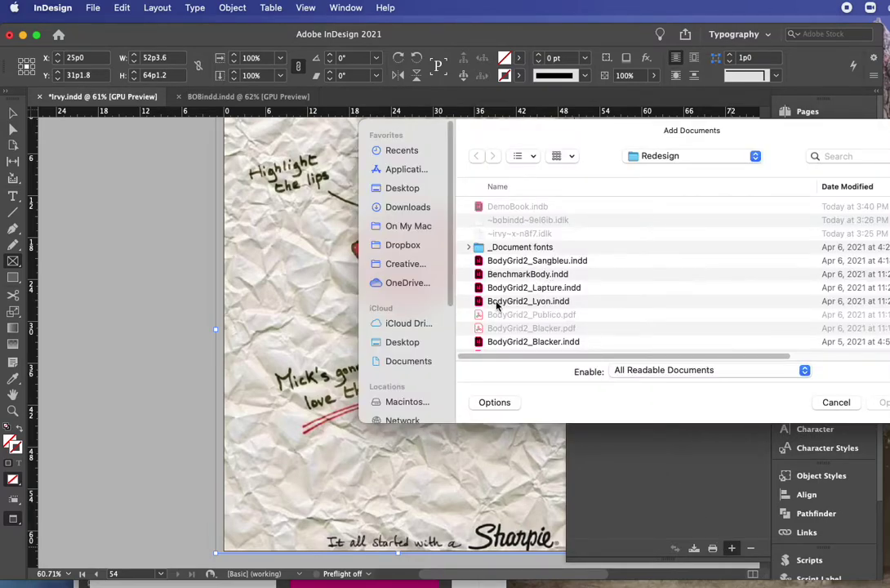
scroll(496, 306, "down", 6)
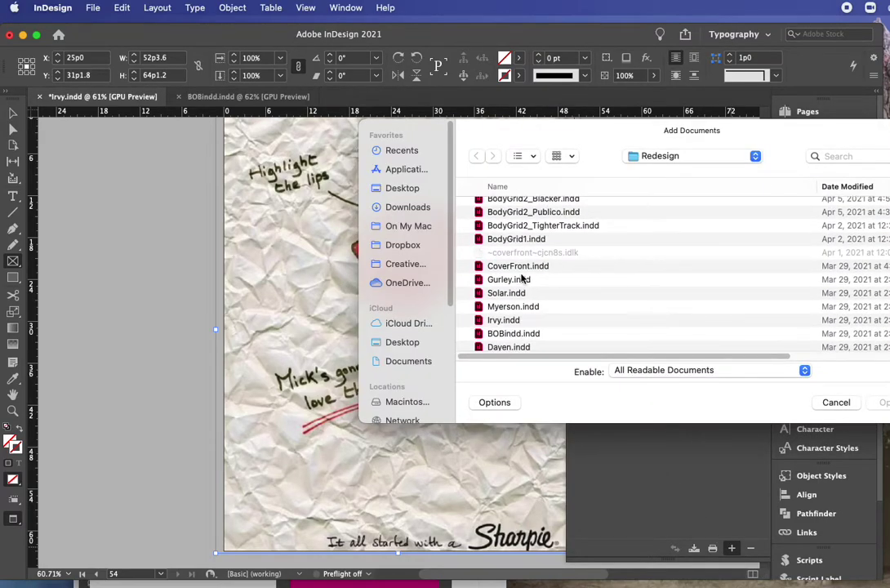
scroll(511, 282, "down", 2)
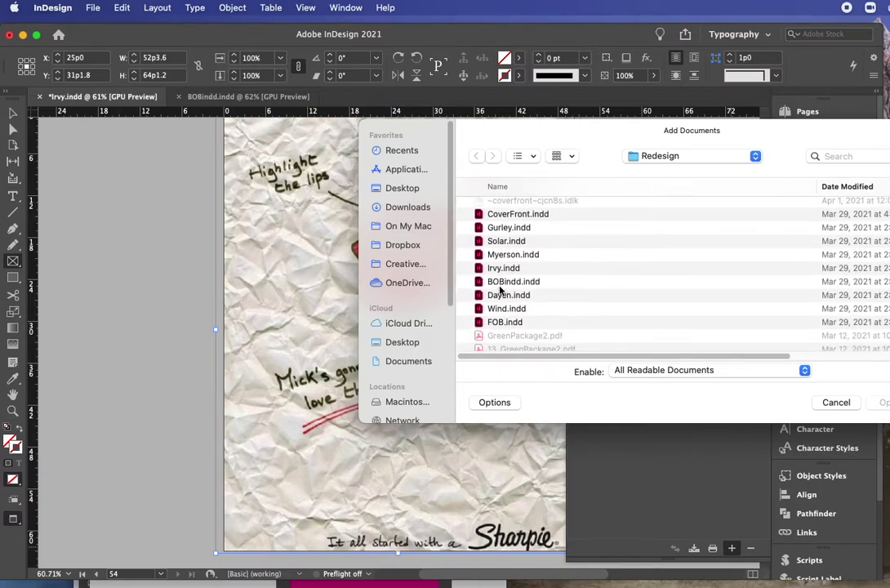
scroll(539, 302, "up", 1)
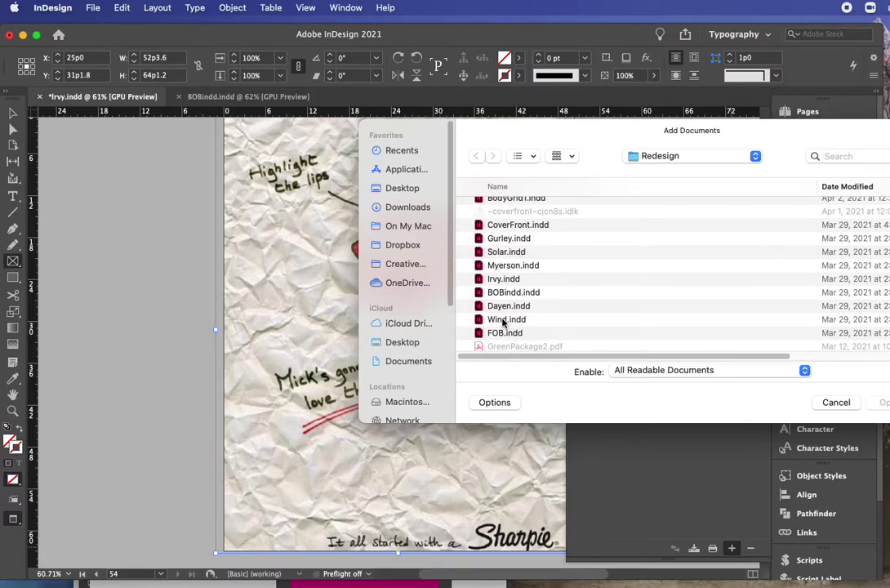
double_click(507, 238)
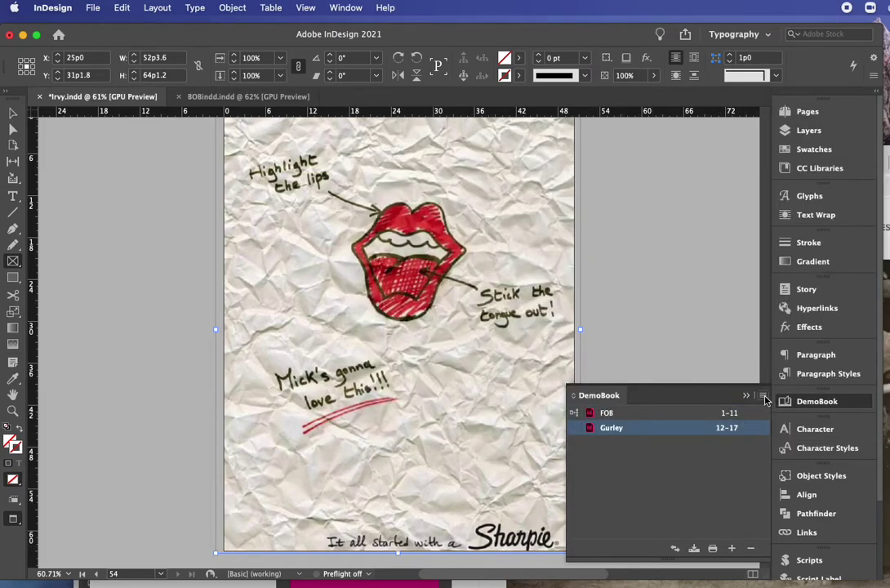
left_click(764, 397)
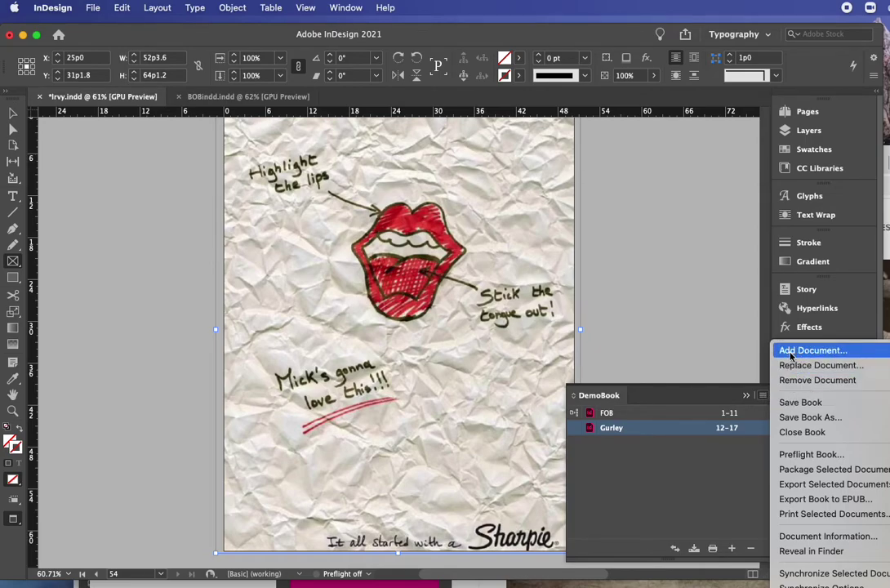
- Add Myerson.indd to DemoBook as pages 18–25
left_click(599, 459)
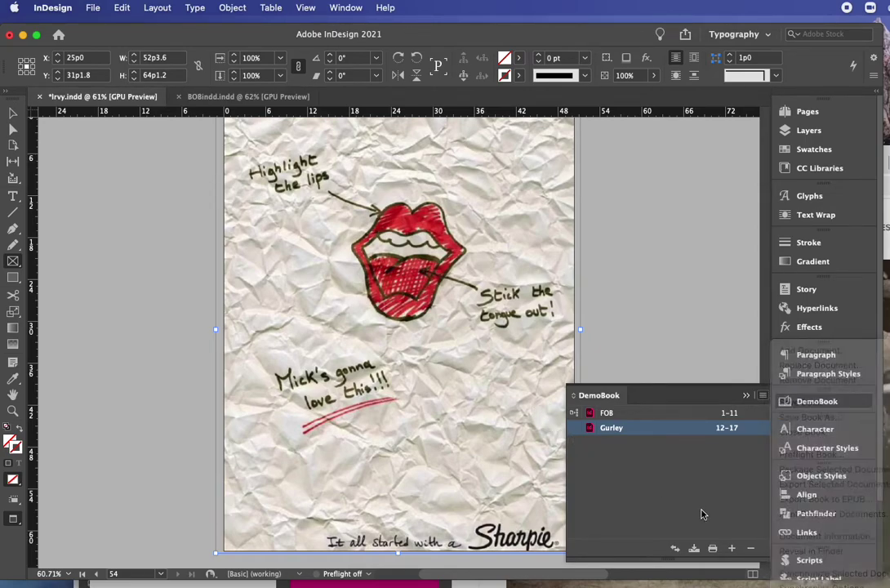
left_click(732, 548)
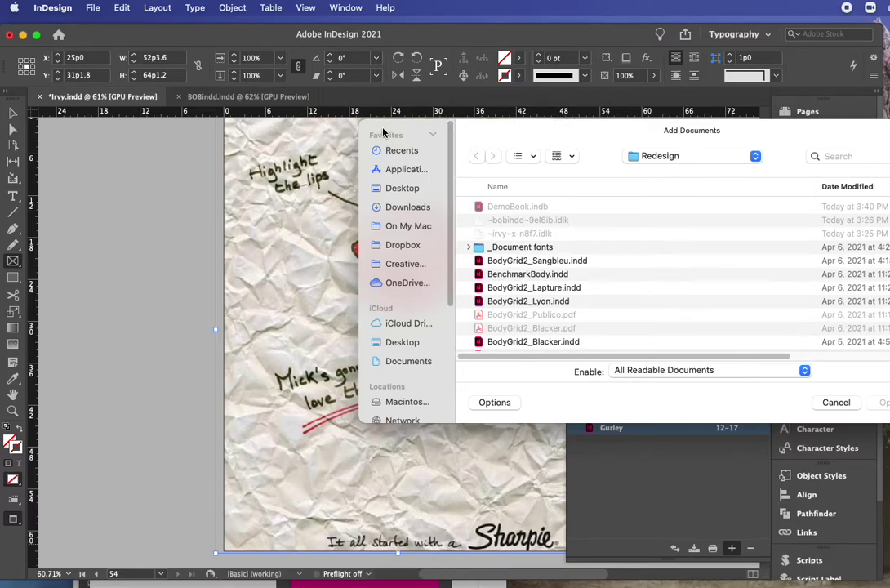
scroll(516, 269, "down", 5)
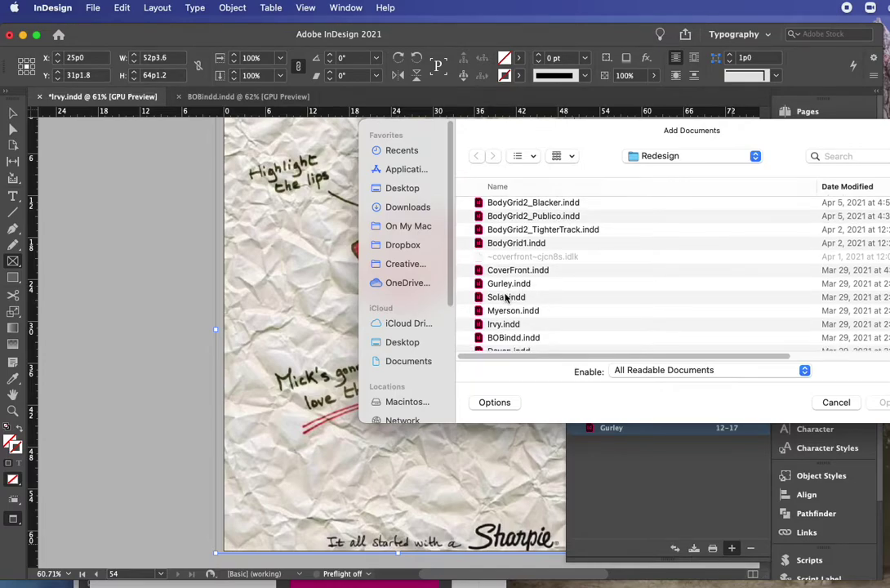
scroll(496, 283, "down", 2)
scroll(496, 283, "down", 1)
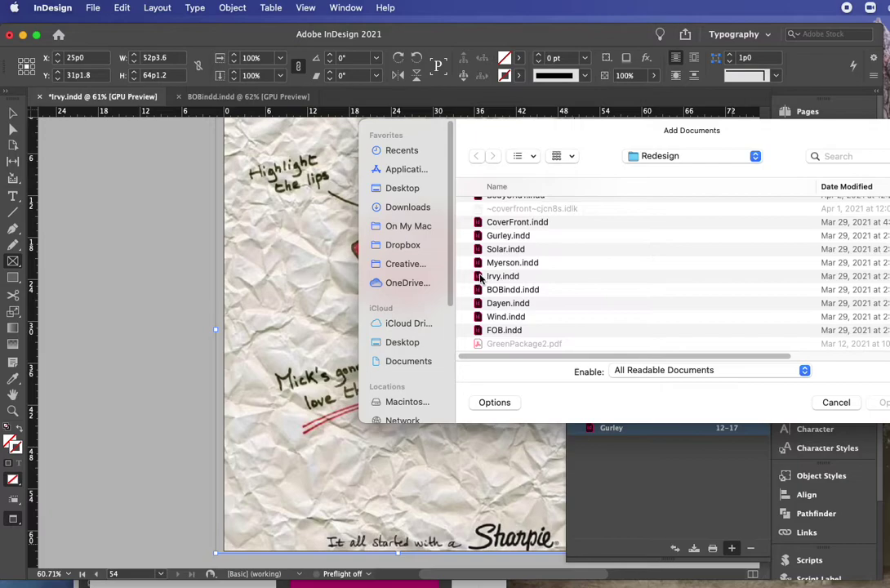
double_click(478, 263)
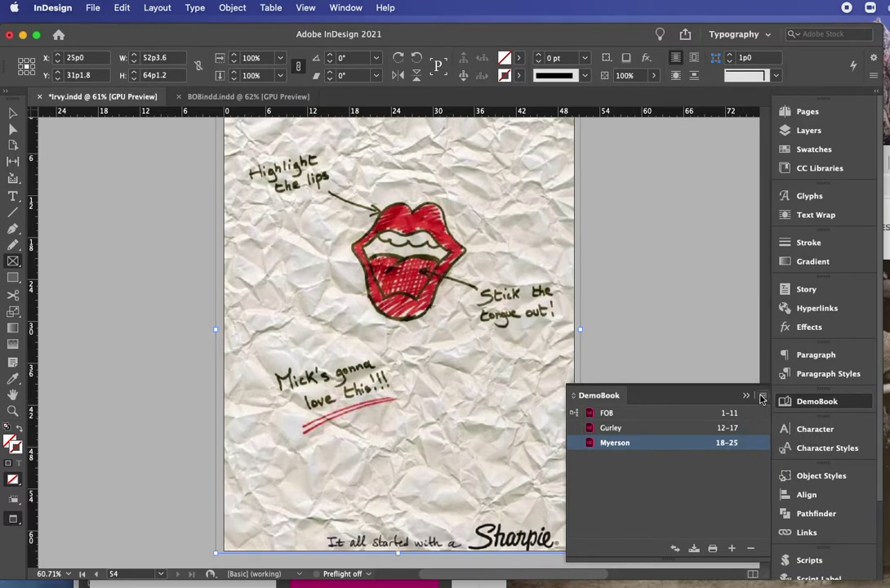
- Add Irvy.indd to DemoBook as pages 26–32
left_click(762, 398)
left_click(776, 349)
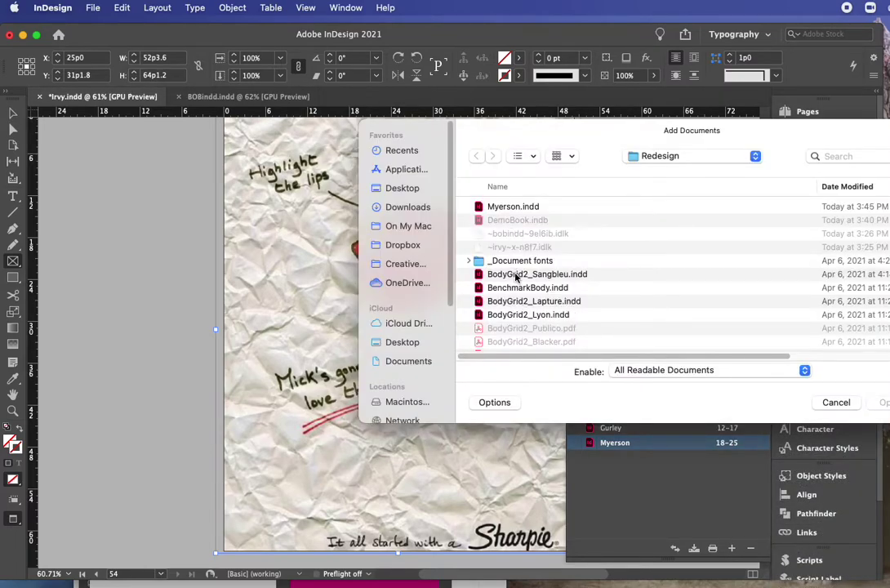
scroll(516, 278, "down", 10)
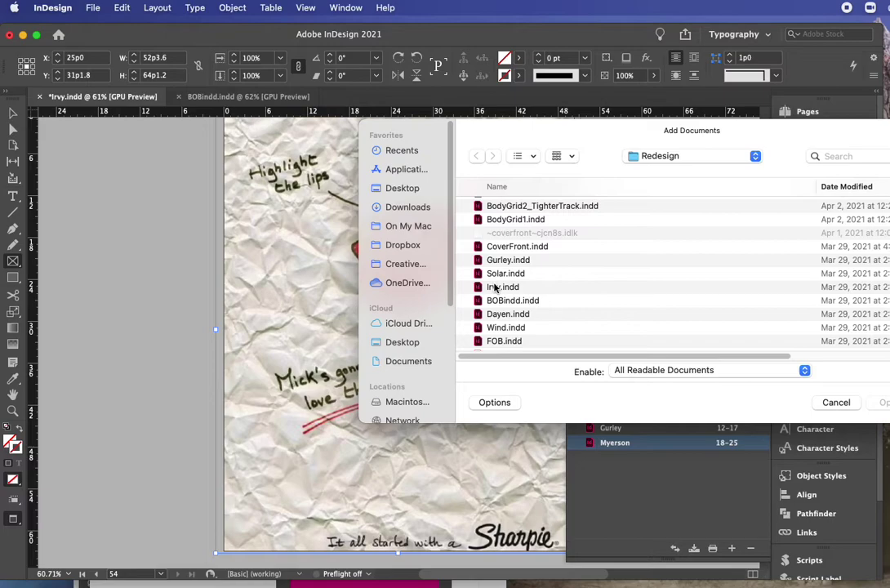
left_click(495, 288)
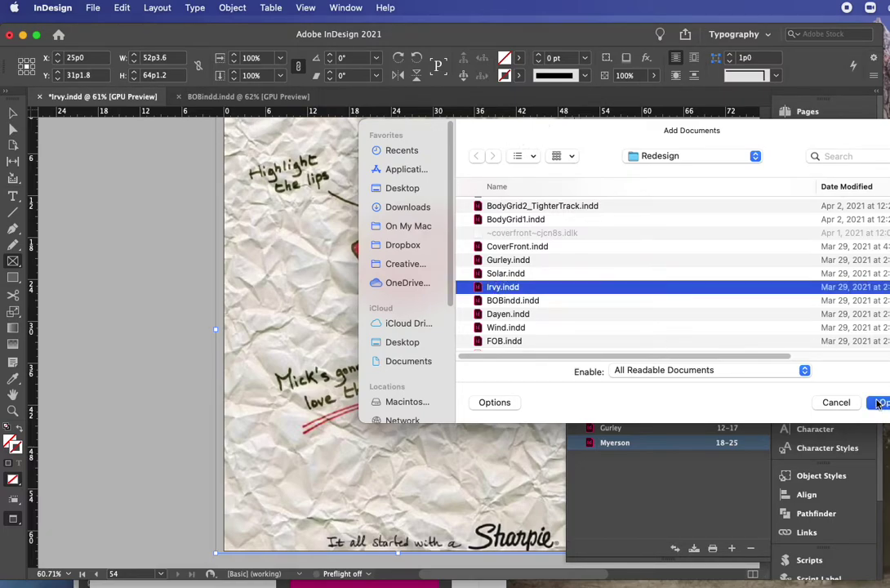
left_click(884, 402)
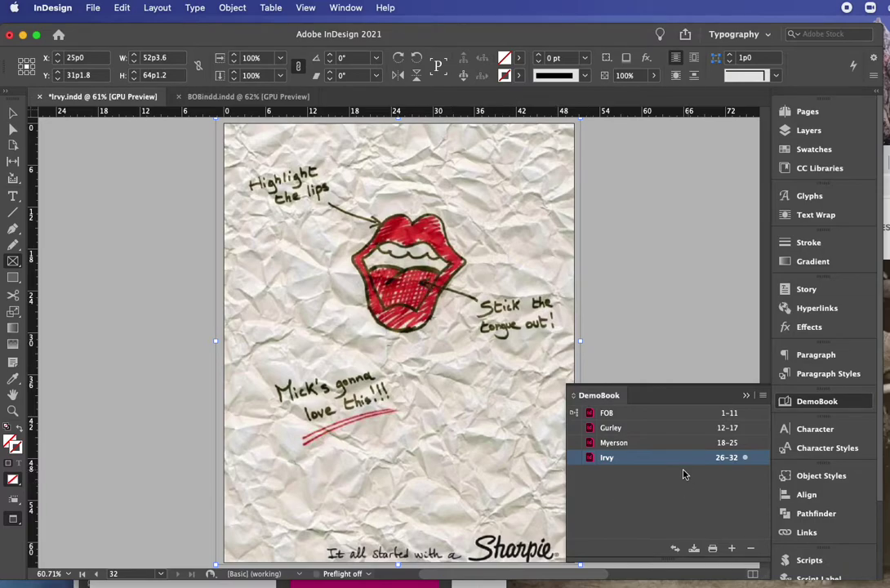
- Add BOBindd.indd as the last DemoBook document, pages 33–42
left_click(732, 551)
scroll(523, 277, "down", 5)
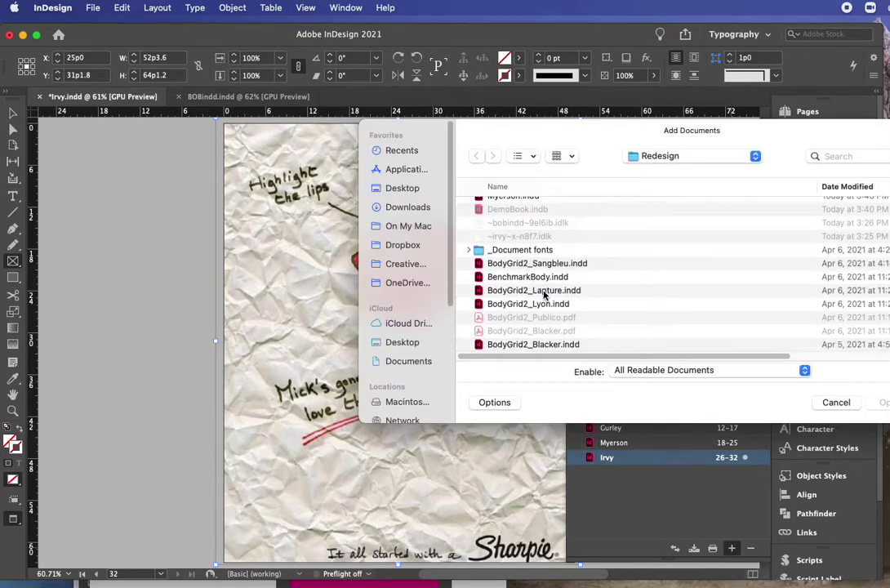
scroll(545, 295, "down", 5)
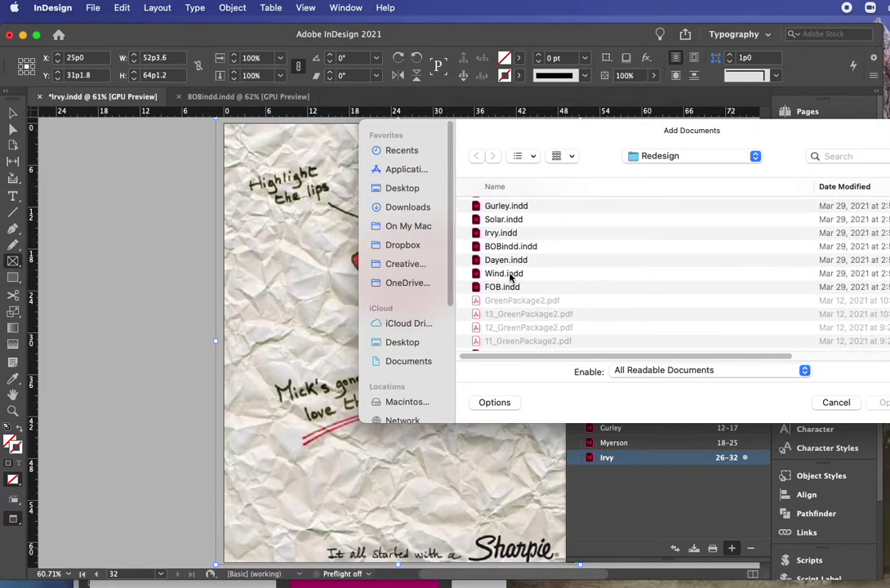
left_click(507, 246)
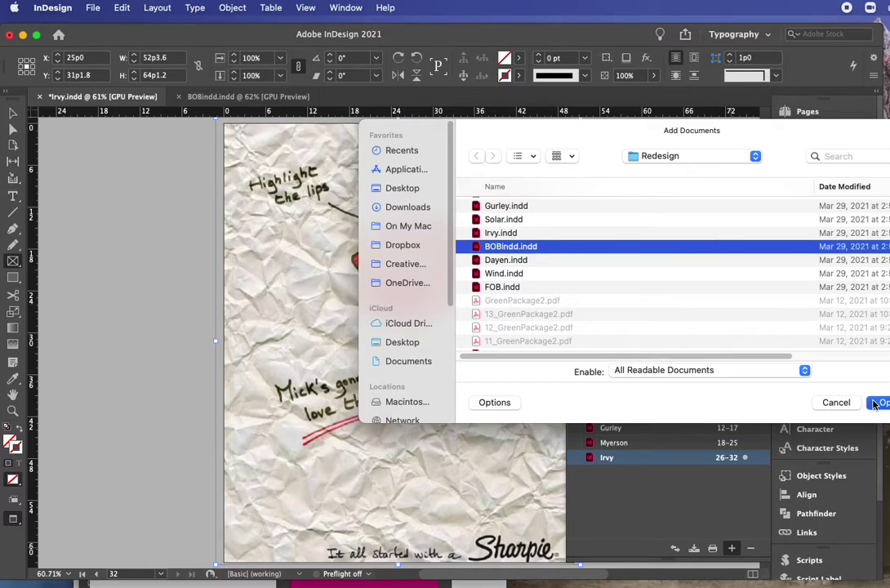
left_click(878, 402)
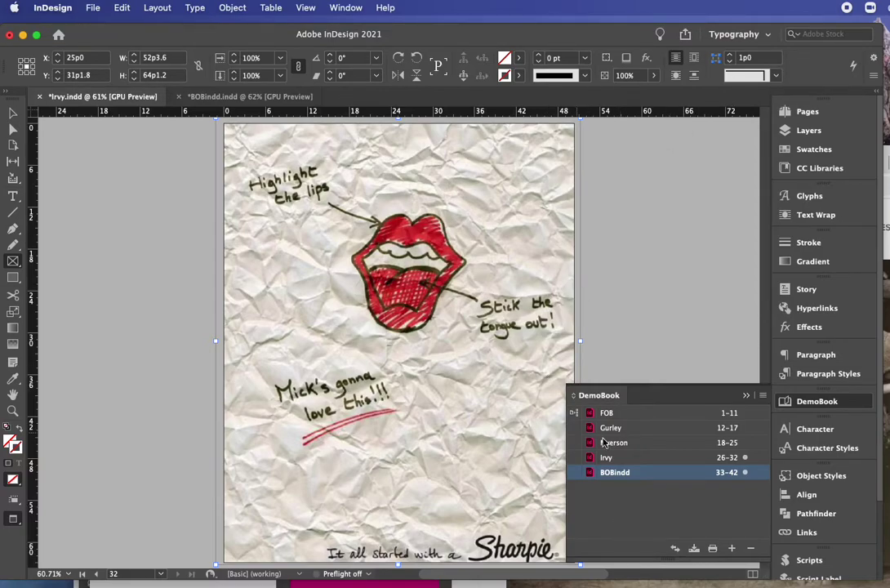
- Deselect BOBindd and choose Export Book to PDF to export the entire book as DemoBook.pdf
left_click(763, 395)
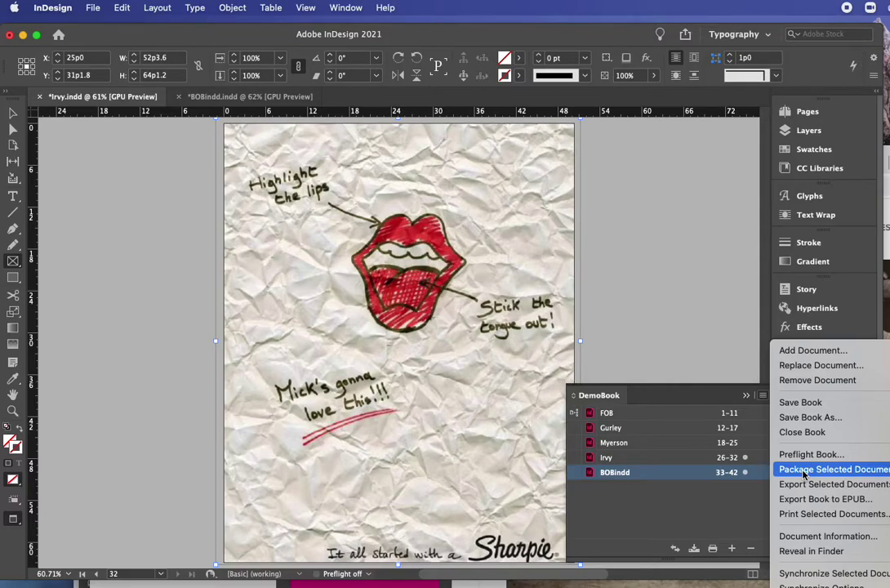
left_click(644, 501)
left_click(638, 499)
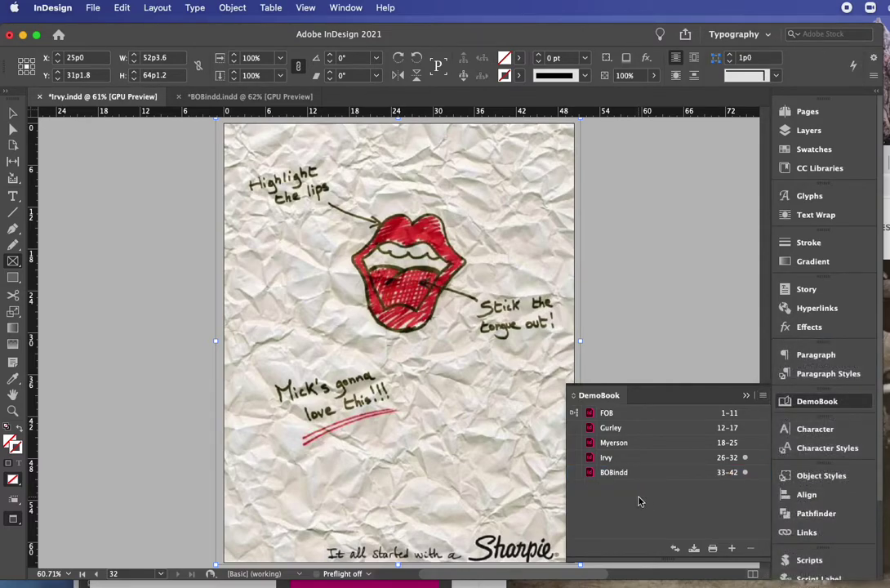
left_click(762, 397)
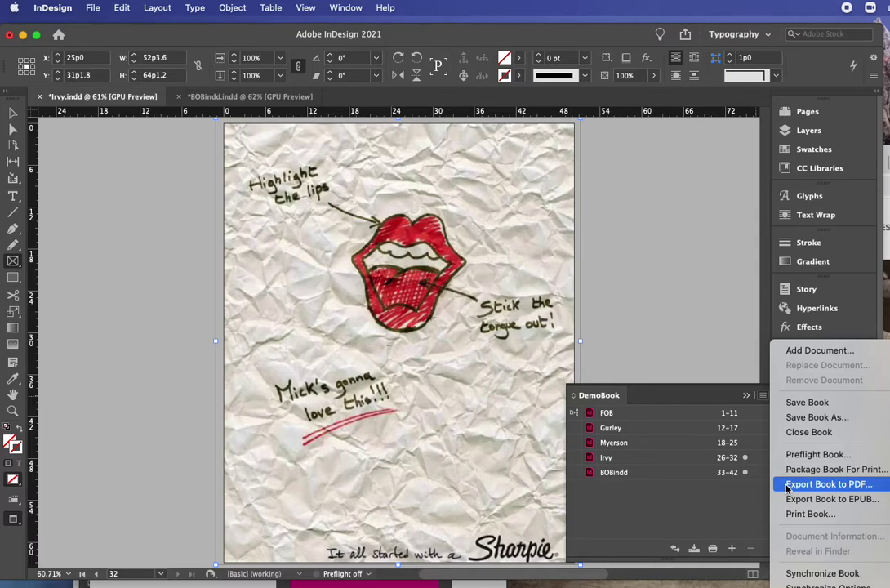
left_click(817, 484)
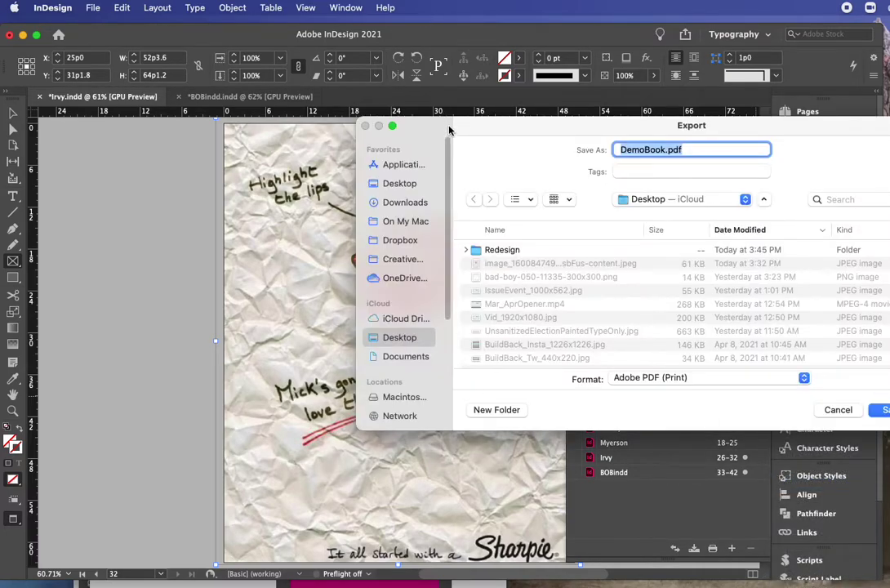
- Save the export as DemoBook.pdf on the Desktop to bring up the Export Adobe PDF settings
left_click_drag(449, 127, 253, 130)
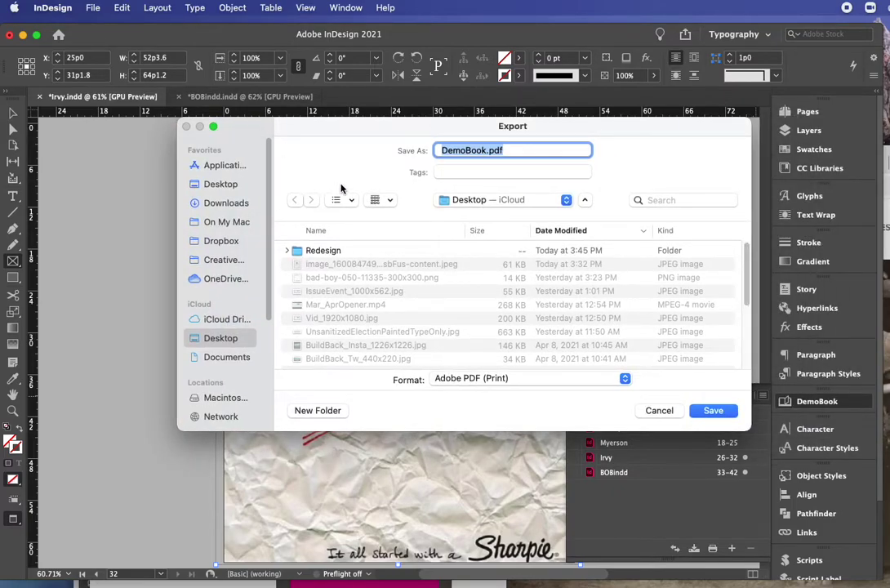
left_click_drag(372, 131, 365, 148)
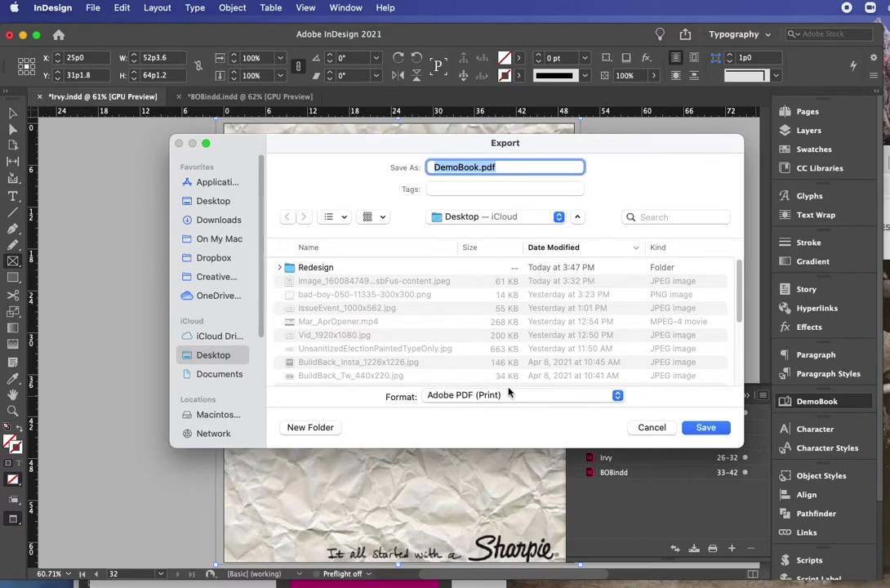
left_click(706, 428)
left_click_drag(628, 155, 491, 141)
- Keep the [High Quality Print] preset, use Two-Up Continuous (Cover Page) layout, and start the export
left_click(432, 156)
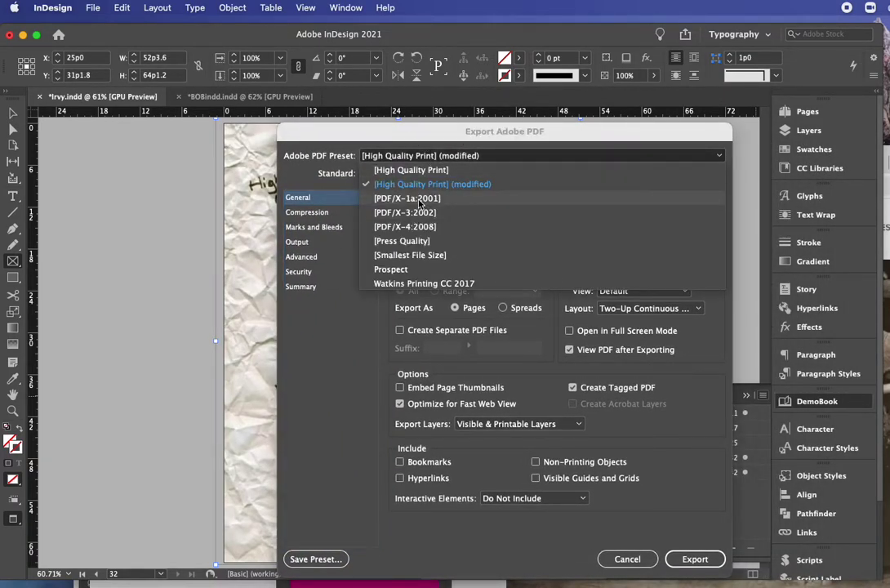
left_click_drag(321, 130, 290, 99)
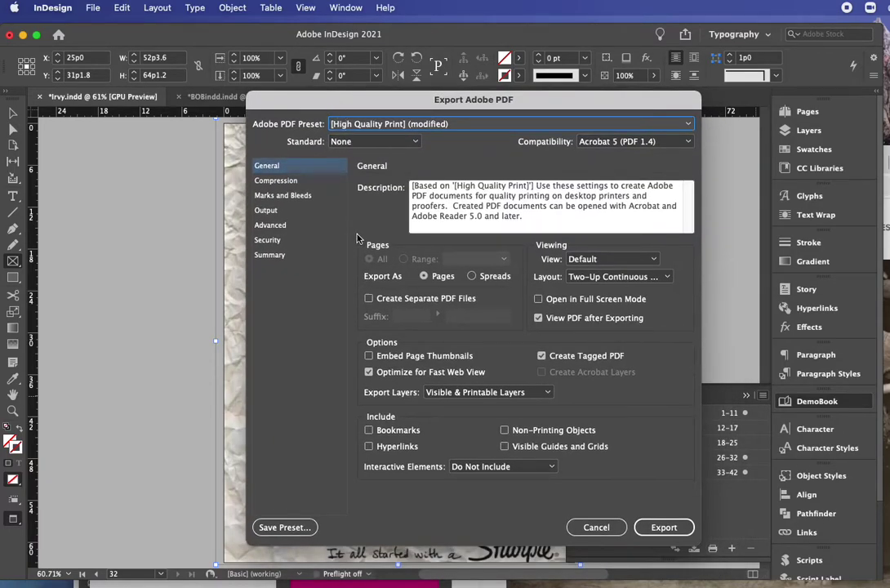
left_click(594, 278)
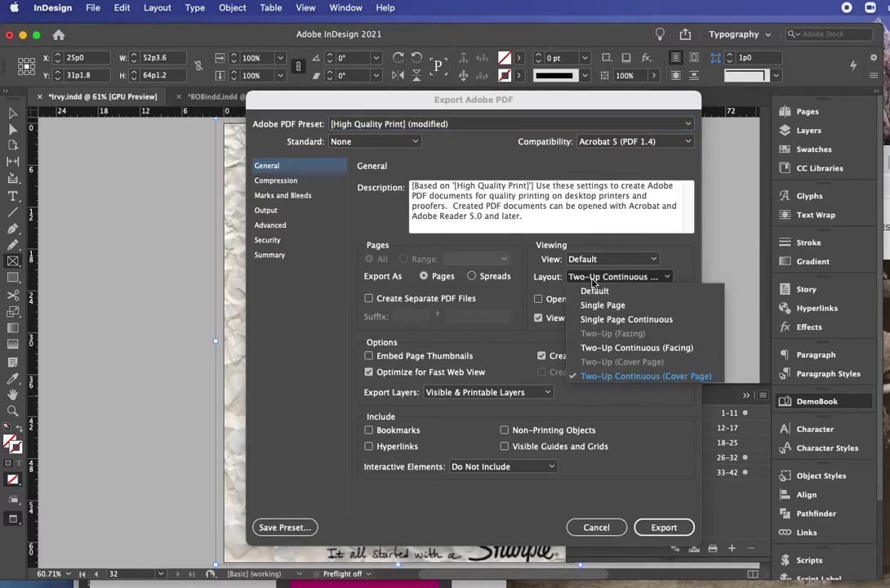
left_click(602, 378)
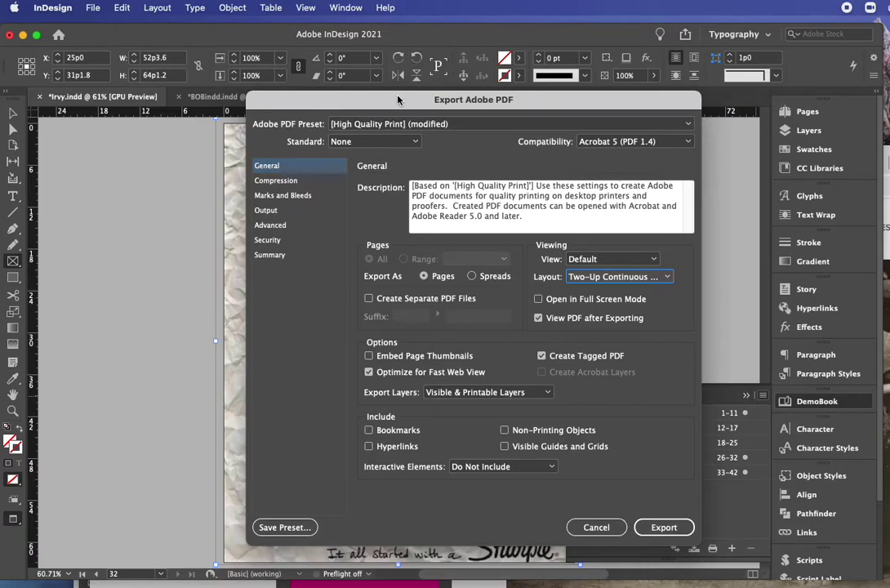
left_click_drag(396, 99, 346, 69)
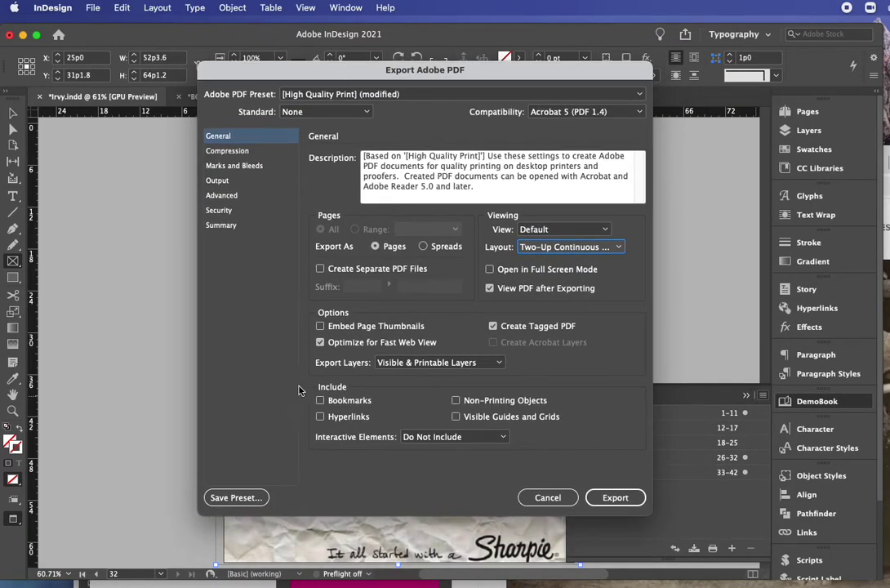
left_click(611, 498)
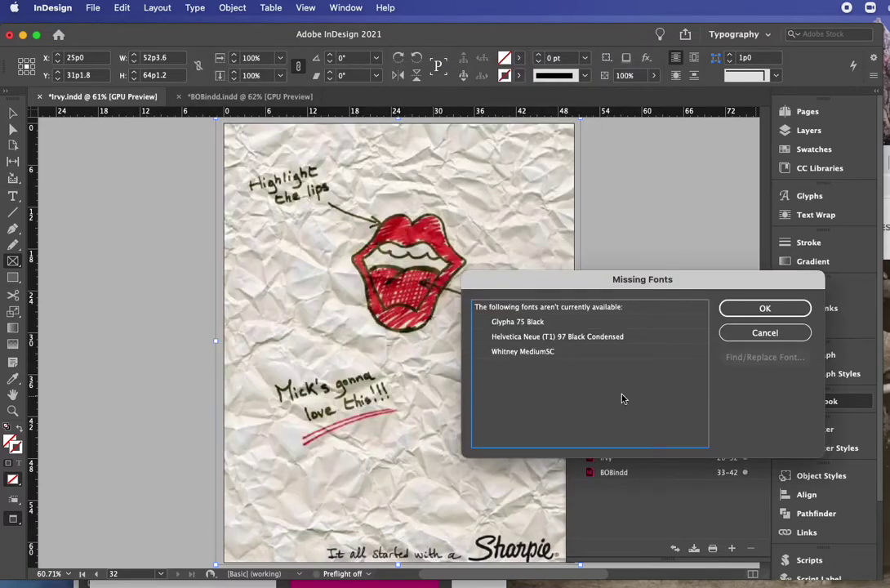
- Accept the Missing Fonts and ICC profile warnings so the 42-page DemoBook.pdf finishes exporting
left_click_drag(635, 292, 408, 219)
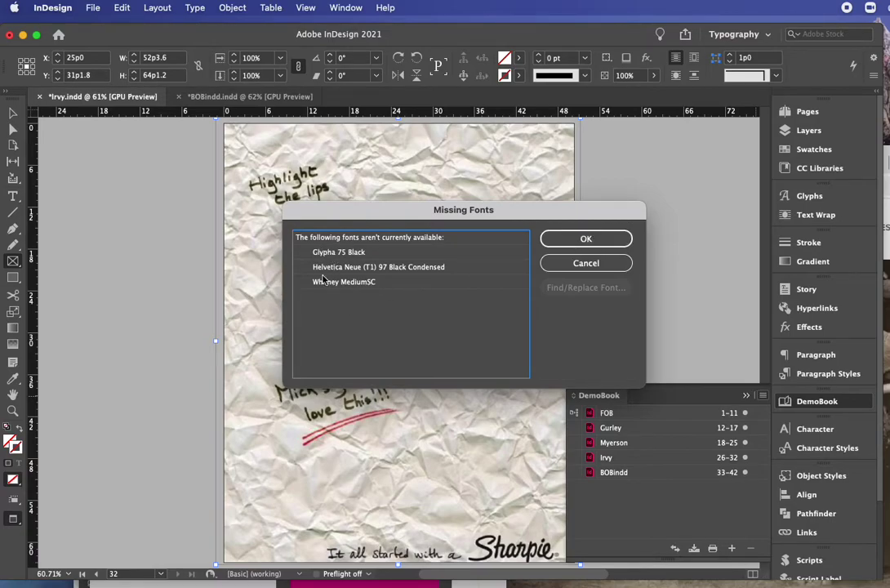
left_click(589, 239)
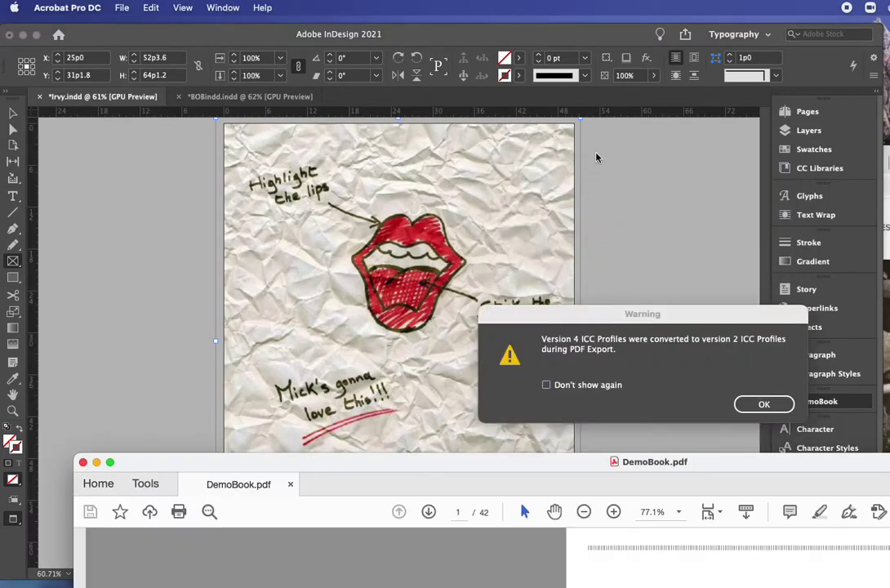
left_click(766, 406)
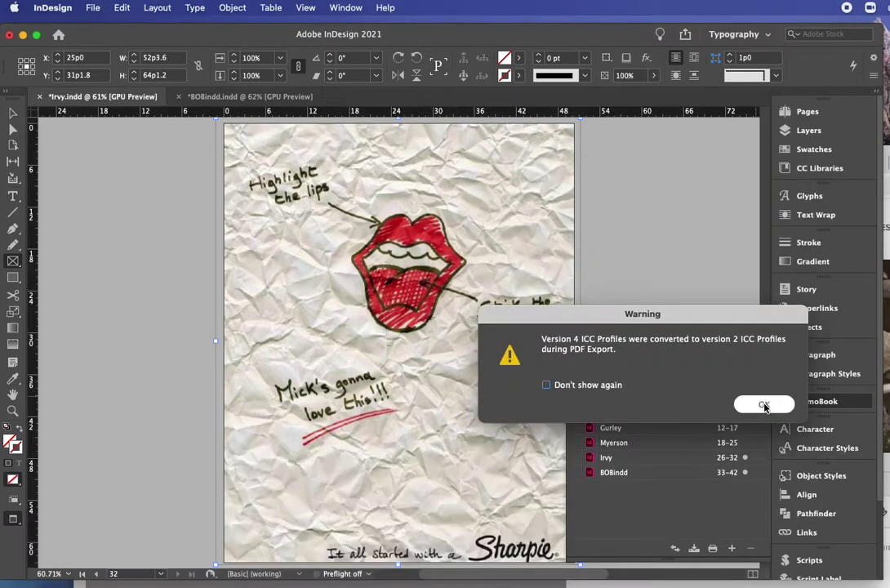
left_click(762, 406)
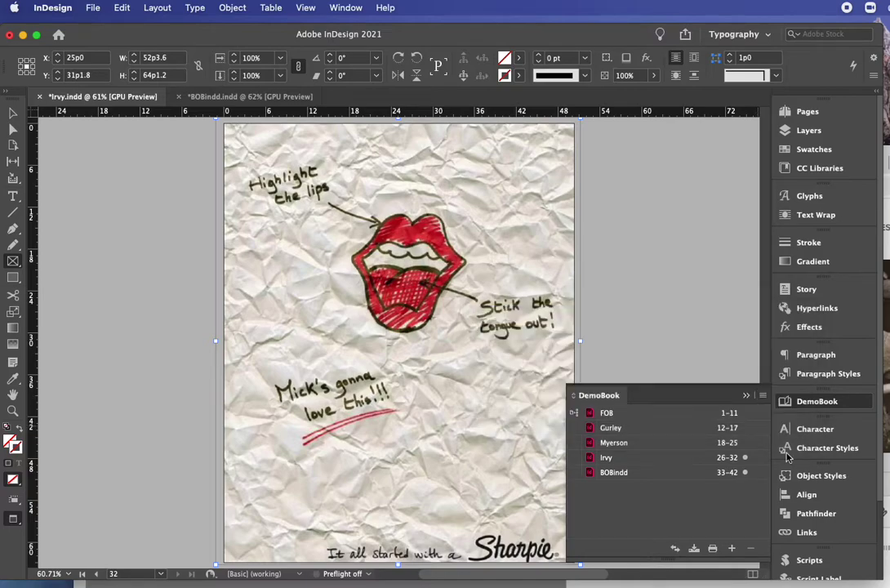
left_click(787, 469)
- Maximize Acrobat and zoom DemoBook.pdf to 50% so whole spreads are visible
double_click(764, 470)
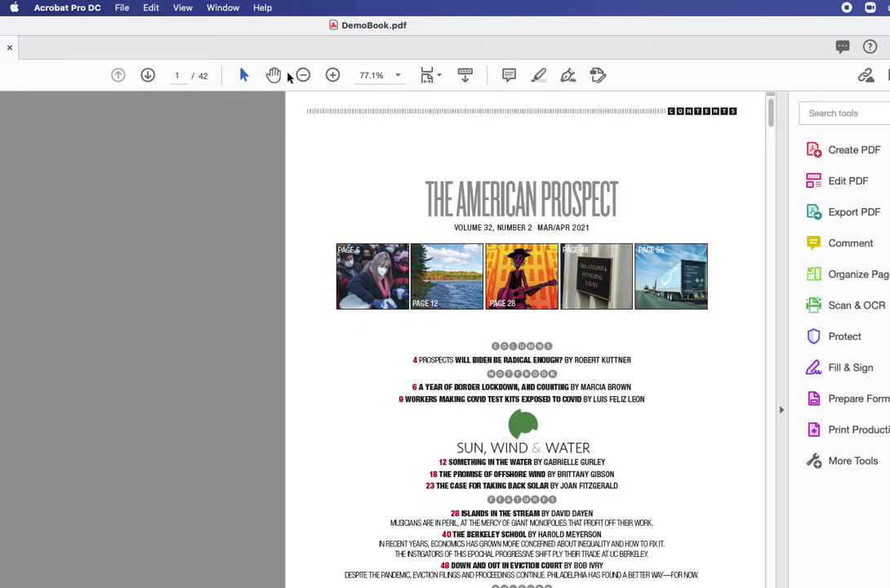
left_click(333, 76)
left_click(332, 75)
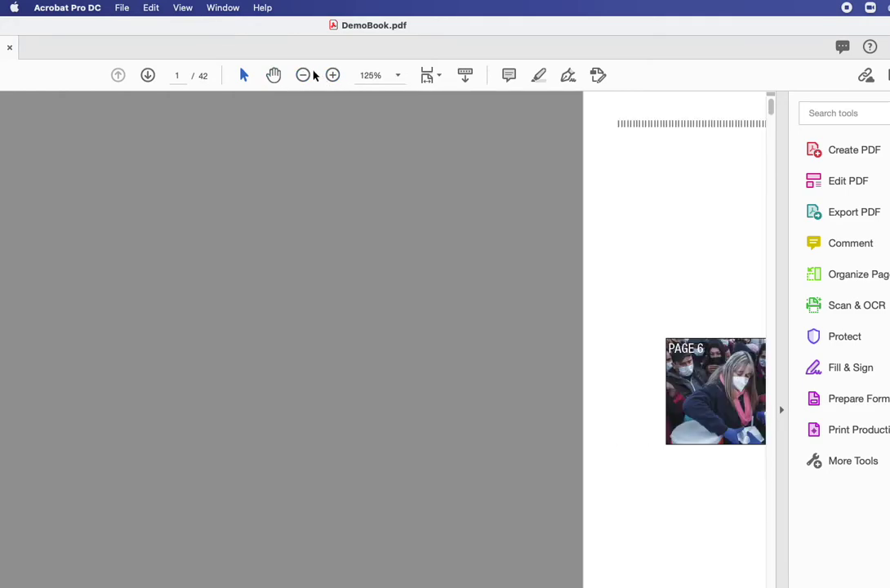
left_click(303, 75)
left_click(303, 76)
left_click(305, 75)
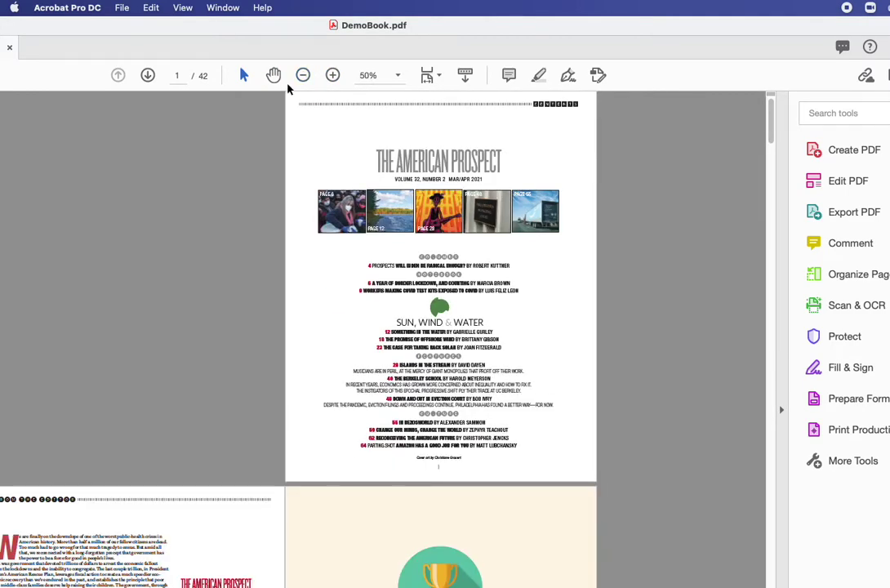
left_click(147, 75)
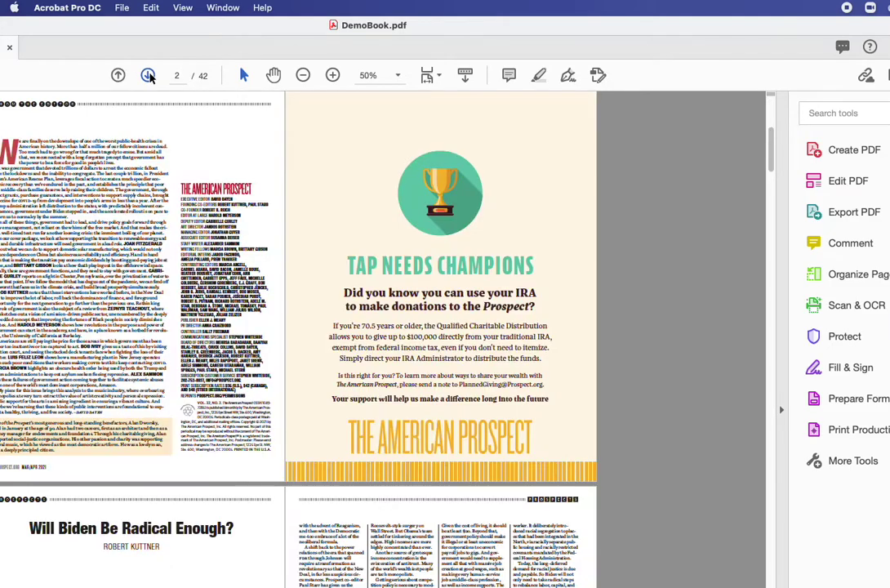
left_click_drag(172, 31, 285, 30)
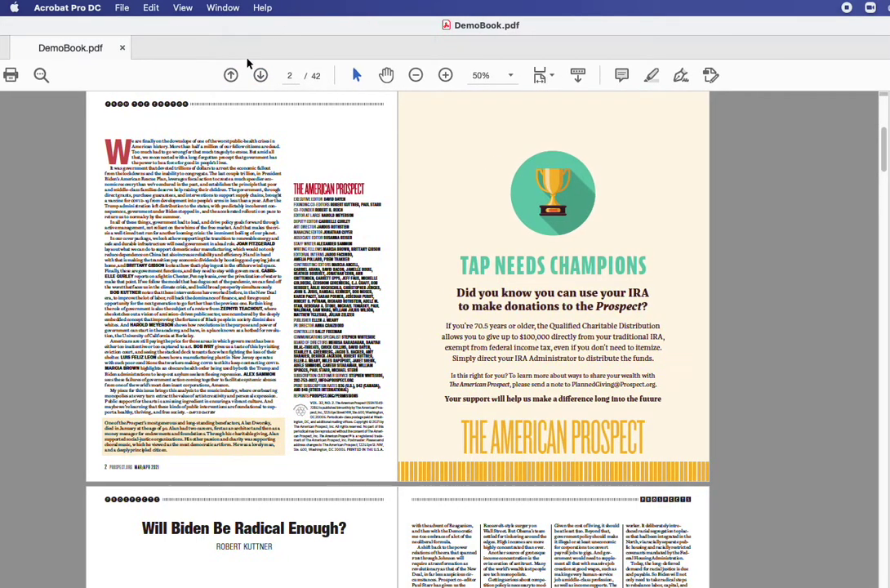
- Page through the spreads up to pages 32–33, then move Acrobat aside to reveal InDesign
left_click(259, 75)
left_click(260, 75)
left_click(260, 75)
left_click(260, 76)
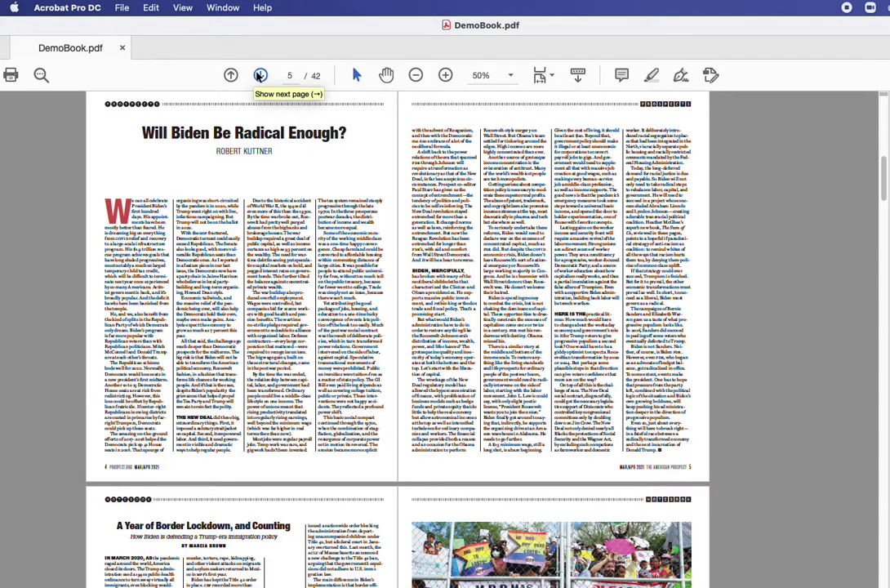
left_click(260, 75)
left_click(260, 75)
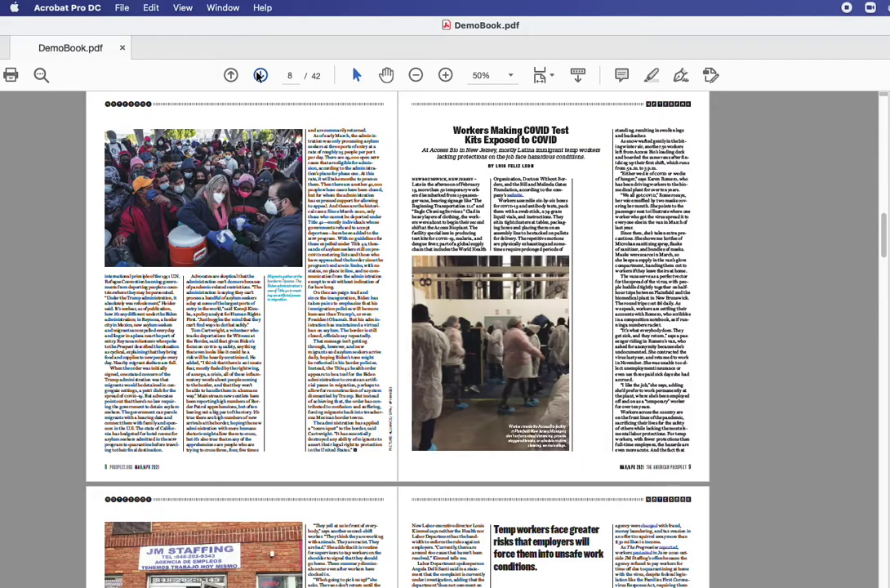
left_click(260, 75)
left_click(260, 75)
left_click(260, 75)
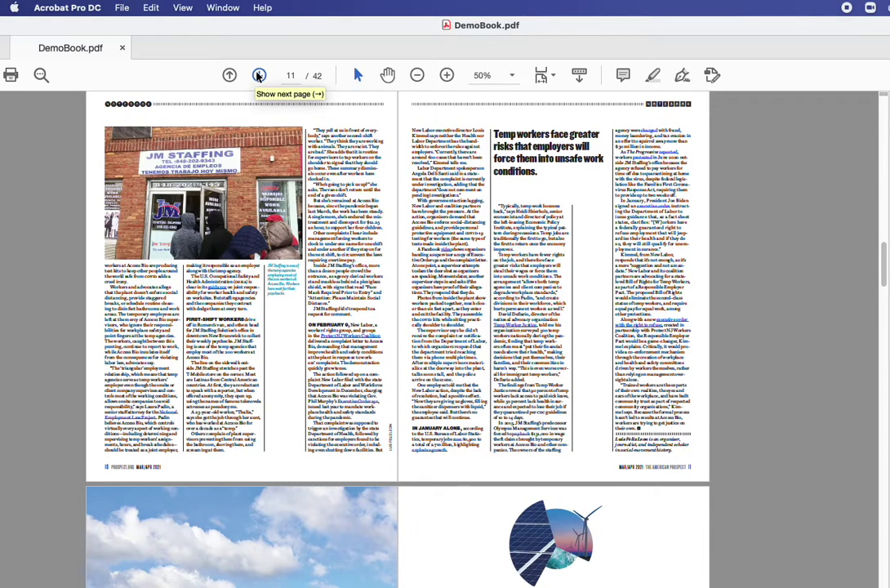
left_click(260, 75)
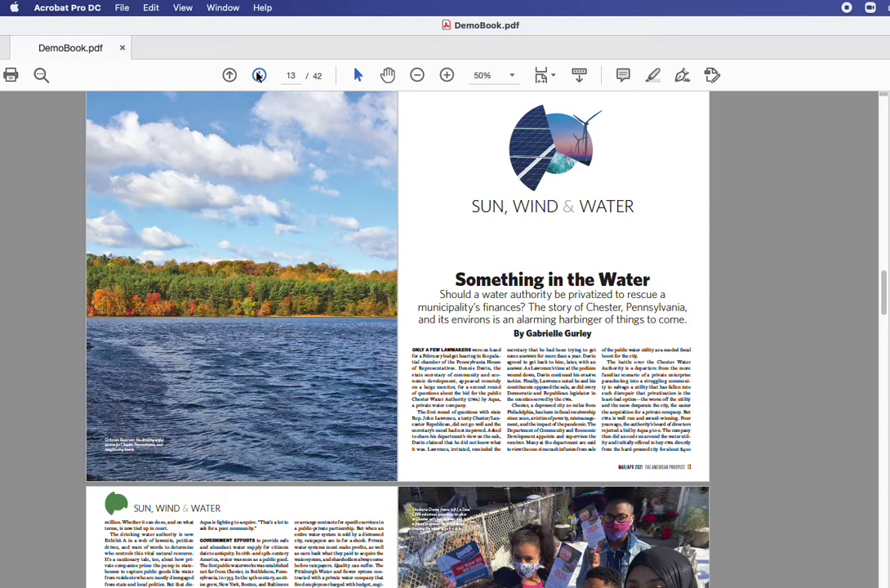
left_click(259, 75)
left_click(259, 75)
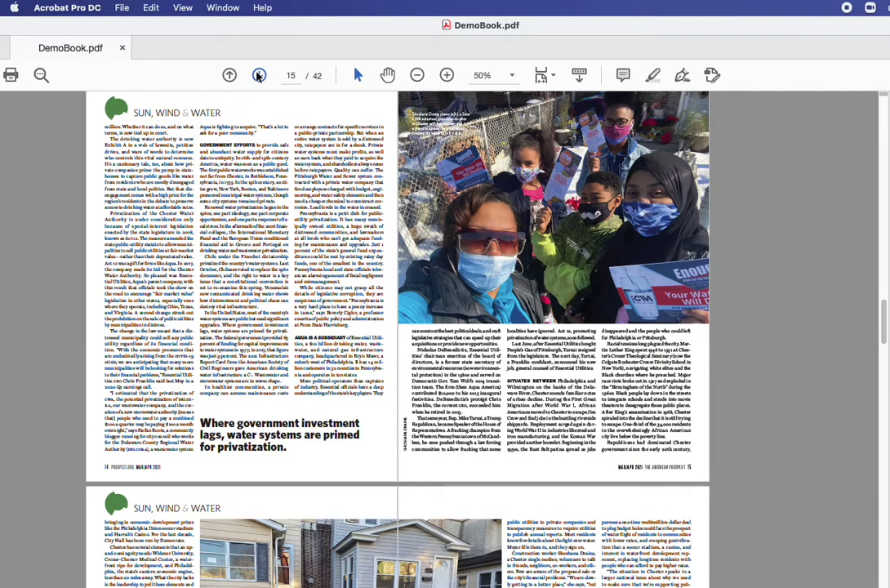
left_click(259, 75)
left_click(259, 75)
left_click(259, 75)
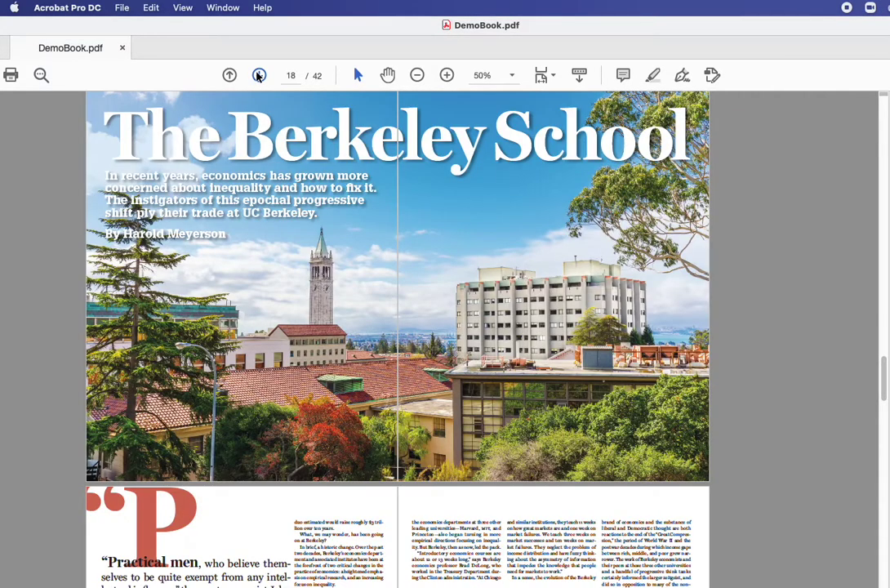
left_click(259, 76)
left_click(259, 75)
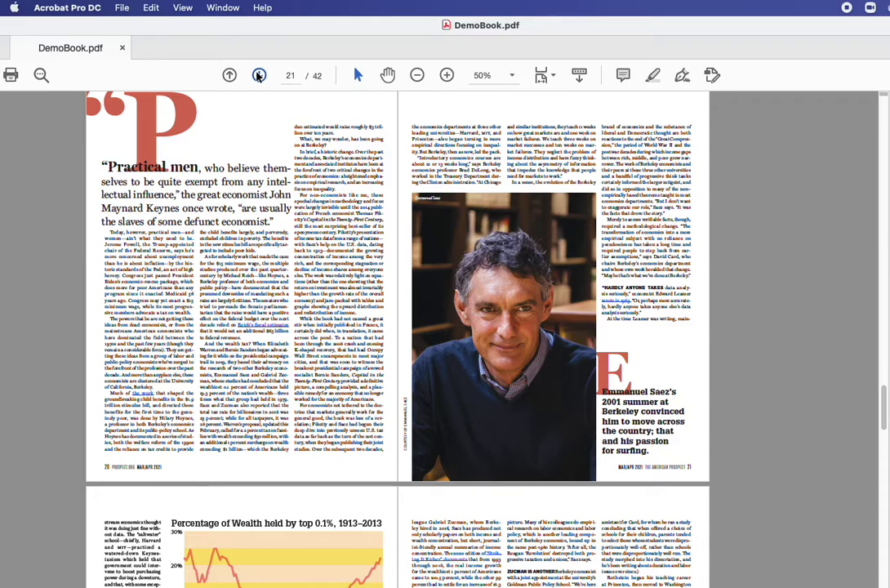
left_click(259, 75)
left_click(259, 76)
left_click(259, 75)
left_click(259, 75)
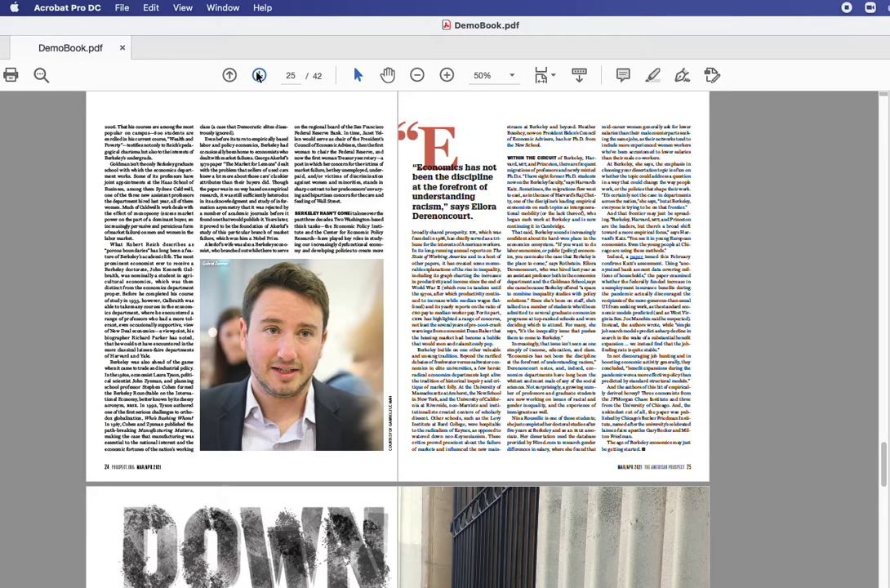
left_click(259, 75)
left_click(259, 75)
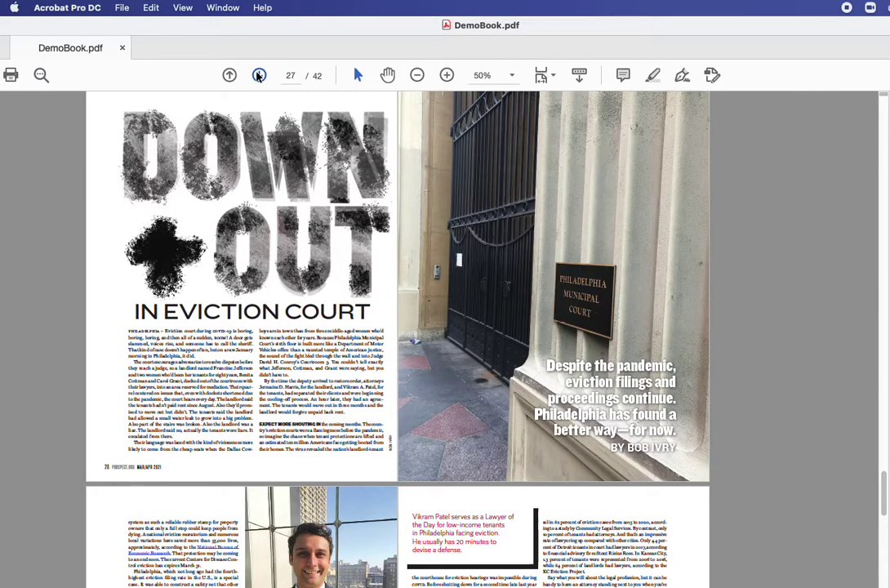
left_click(259, 75)
left_click(259, 75)
left_click(259, 75)
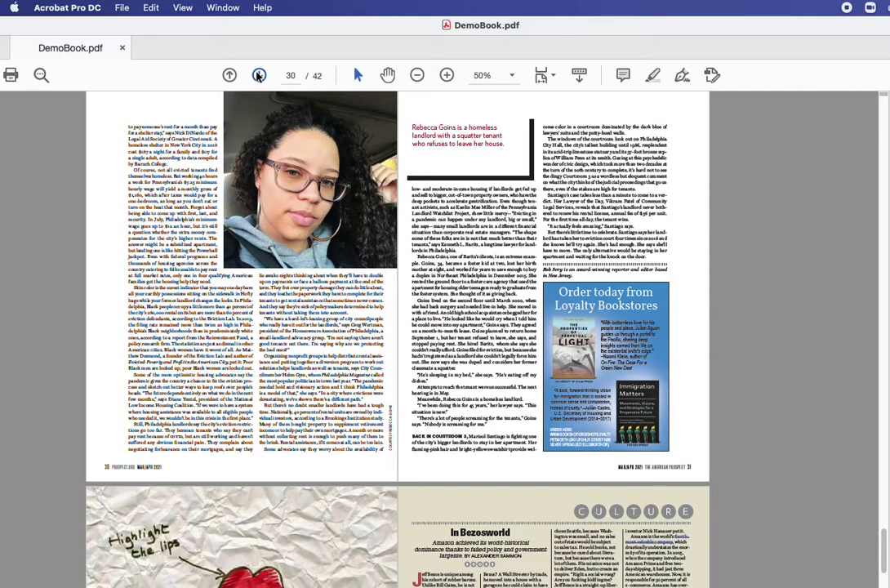
left_click(259, 75)
left_click(259, 75)
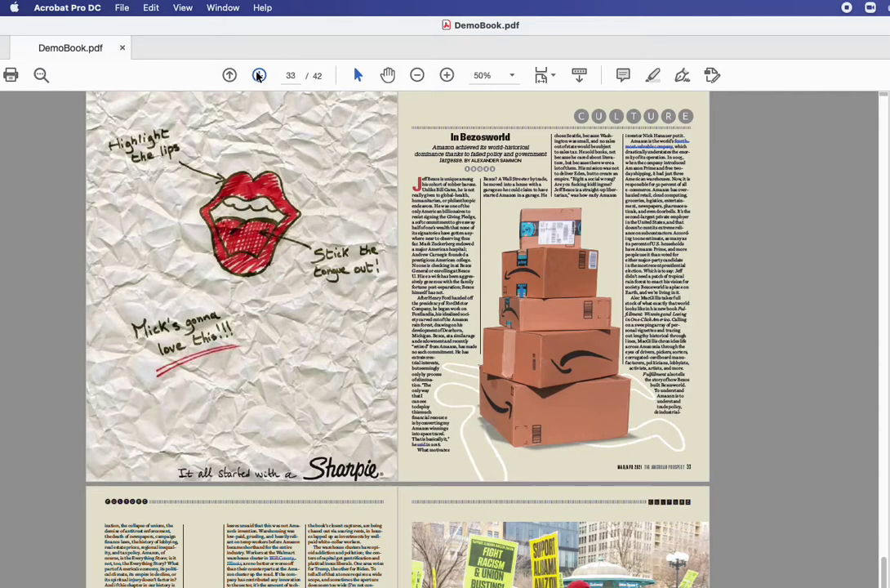
left_click_drag(243, 34, 394, 557)
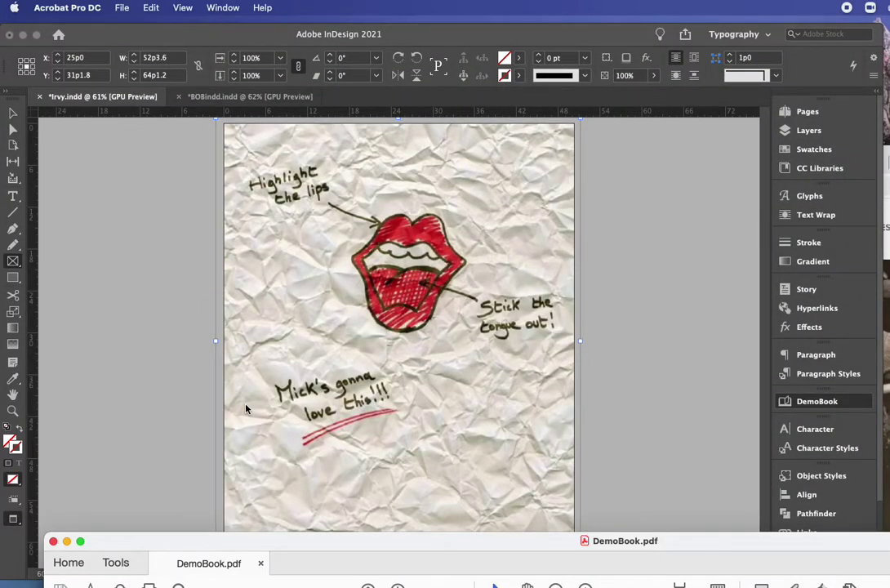